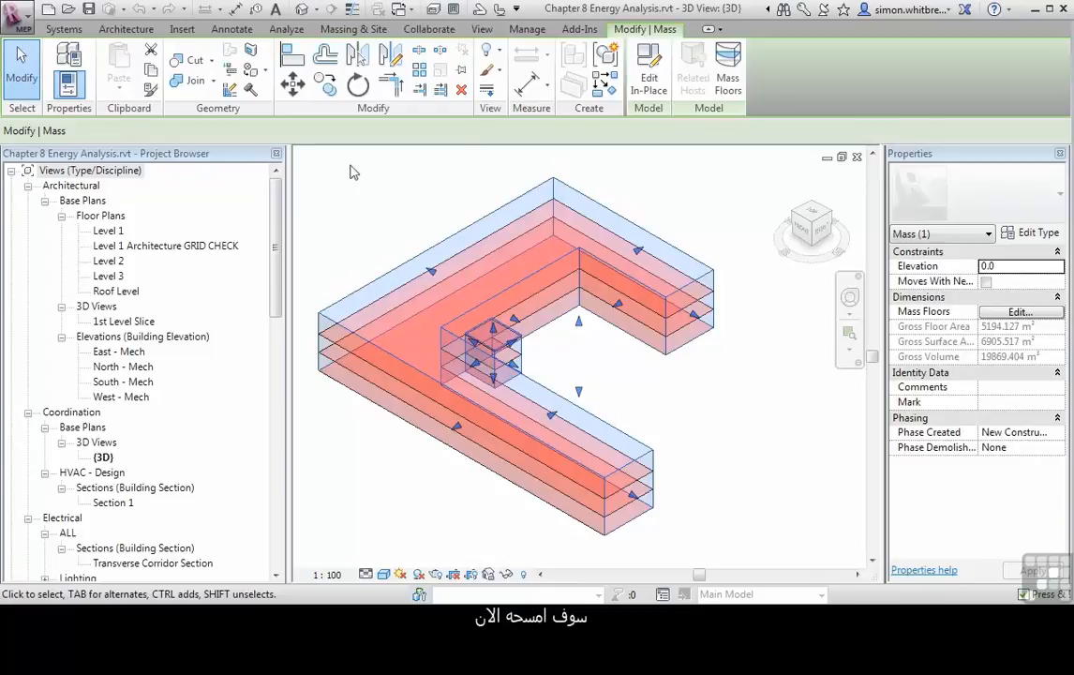
Delete the existing building mass and open the Level 1 HVAC Energy Analysis floor plan.
{"action": "left_click", "coordinate": [461, 91]}
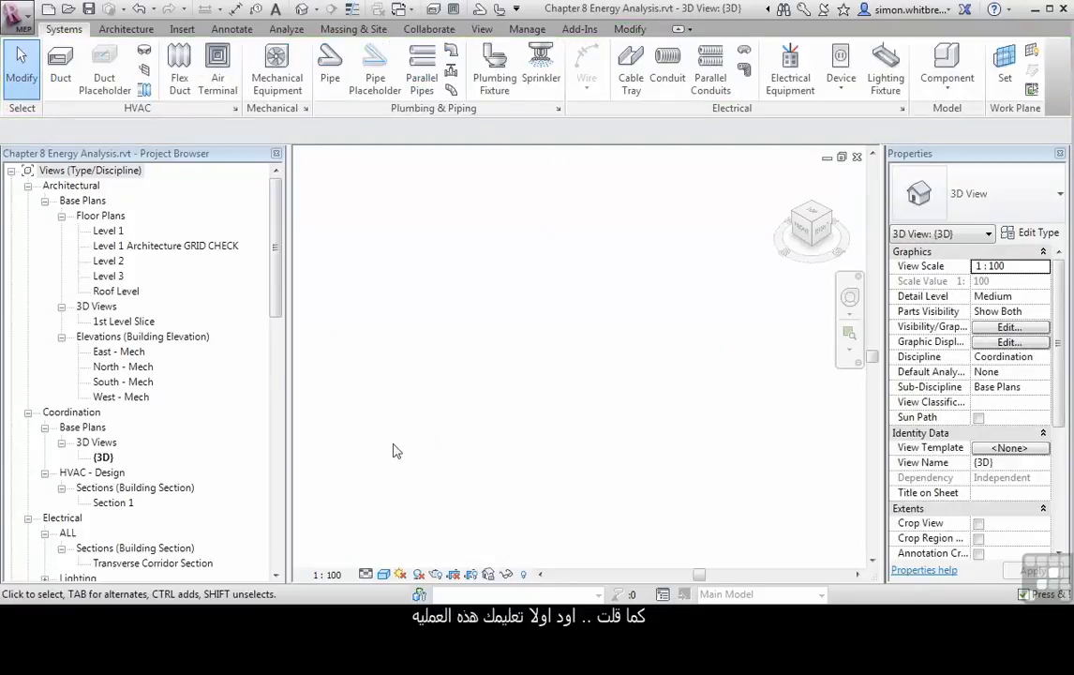
{"action": "left_click_drag", "start_coordinate": [275, 242], "coordinate": [277, 394]}
{"action": "left_click", "coordinate": [127, 337]}
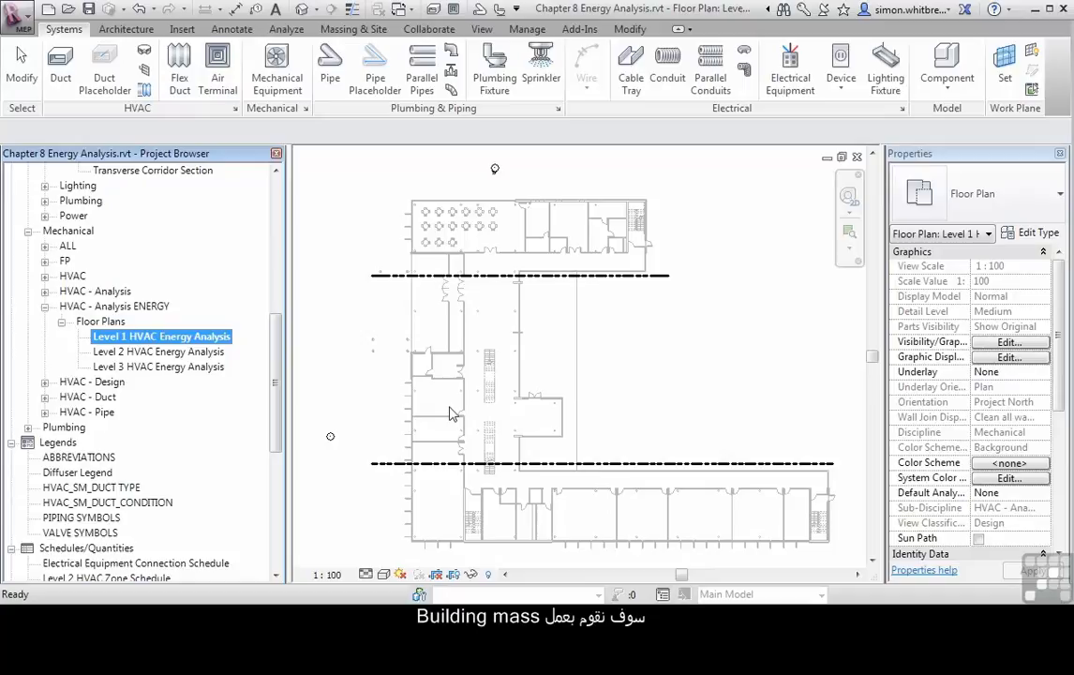
Start a new in-place mass and name it Building.
{"action": "left_click", "coordinate": [347, 30]}
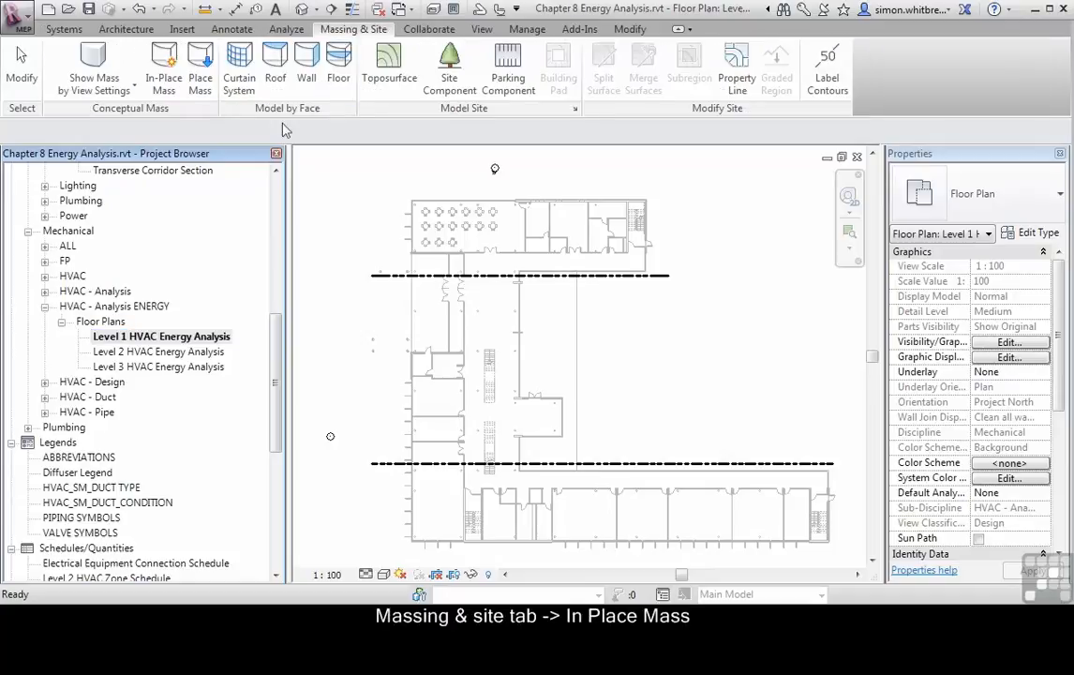
{"action": "left_click", "coordinate": [165, 66]}
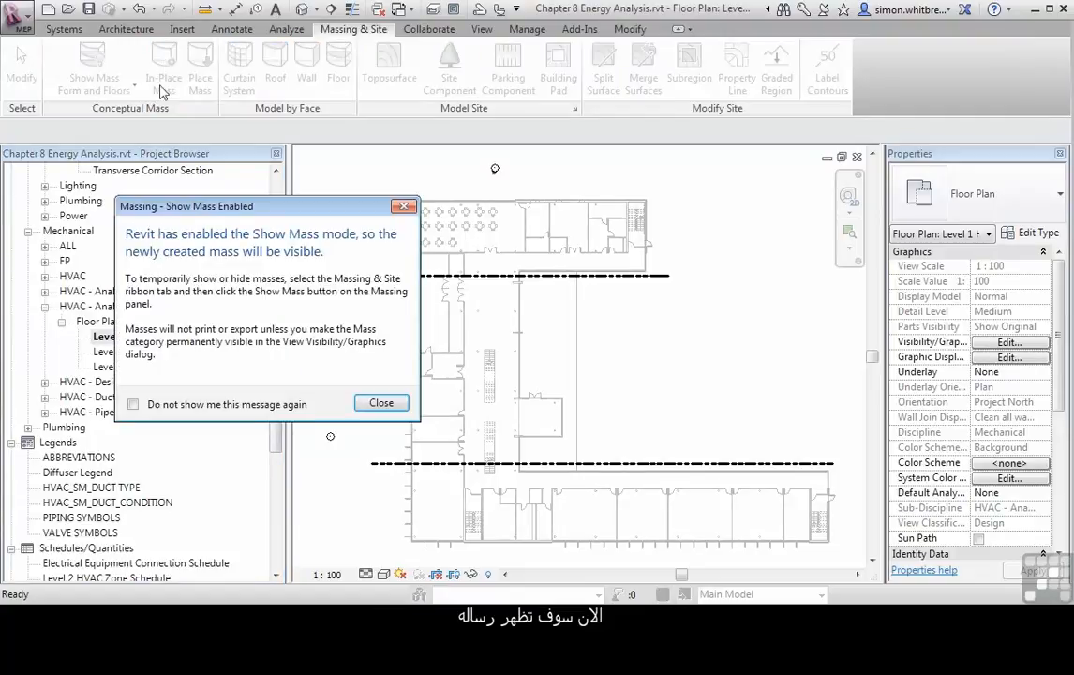
{"action": "left_click_drag", "start_coordinate": [150, 215], "coordinate": [381, 212]}
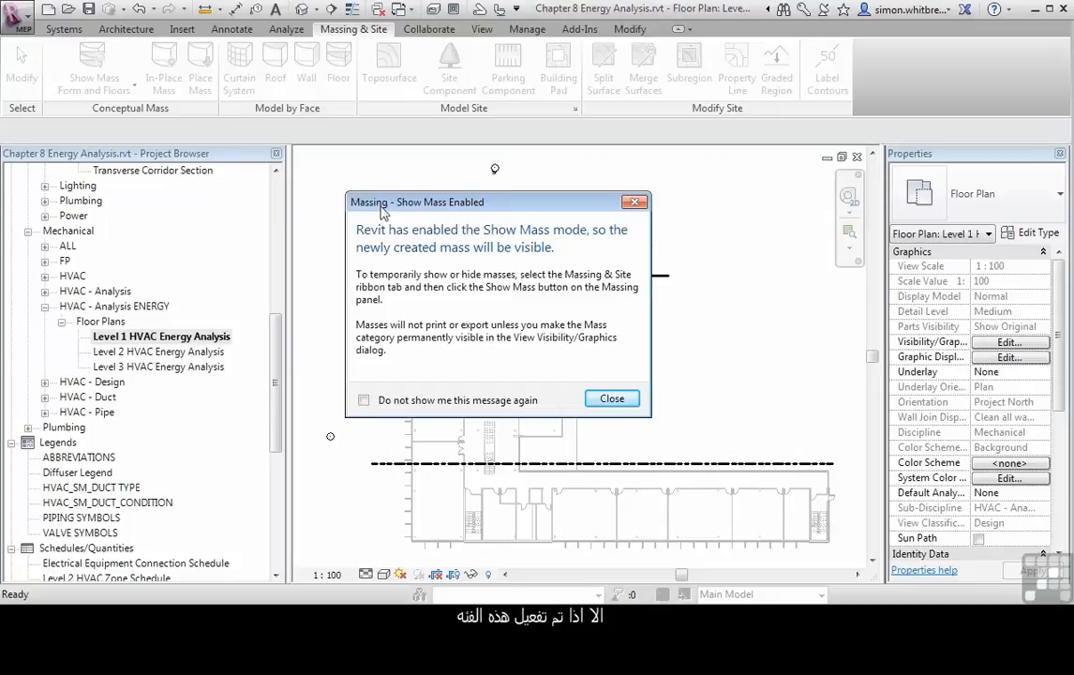
{"action": "left_click", "coordinate": [610, 398]}
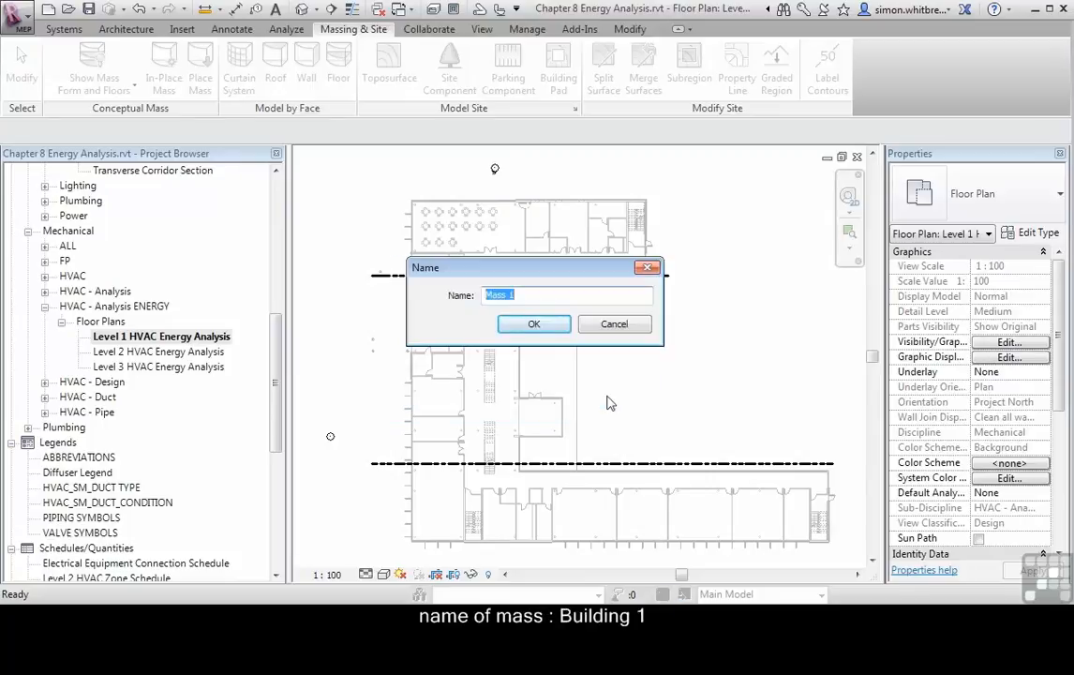
{"action": "type", "text": "Building"}
{"action": "key", "text": "Return"}
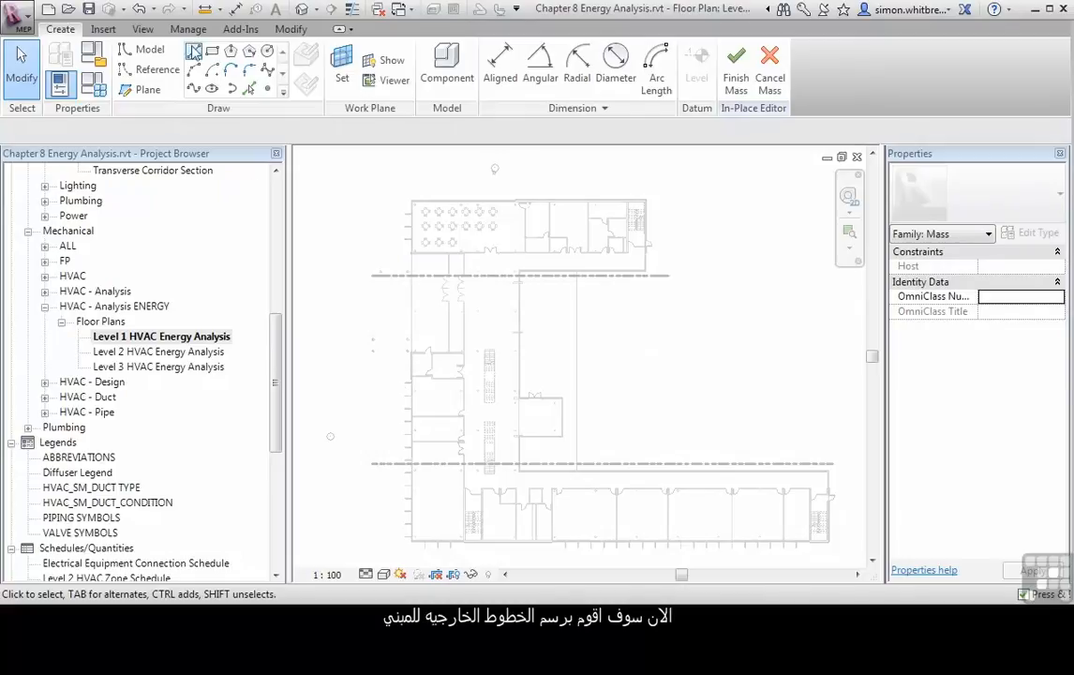
Trace a closed outline of model lines around the linked building's exterior walls, including the small bay projecting into the courtyard.
{"action": "left_click", "coordinate": [192, 52]}
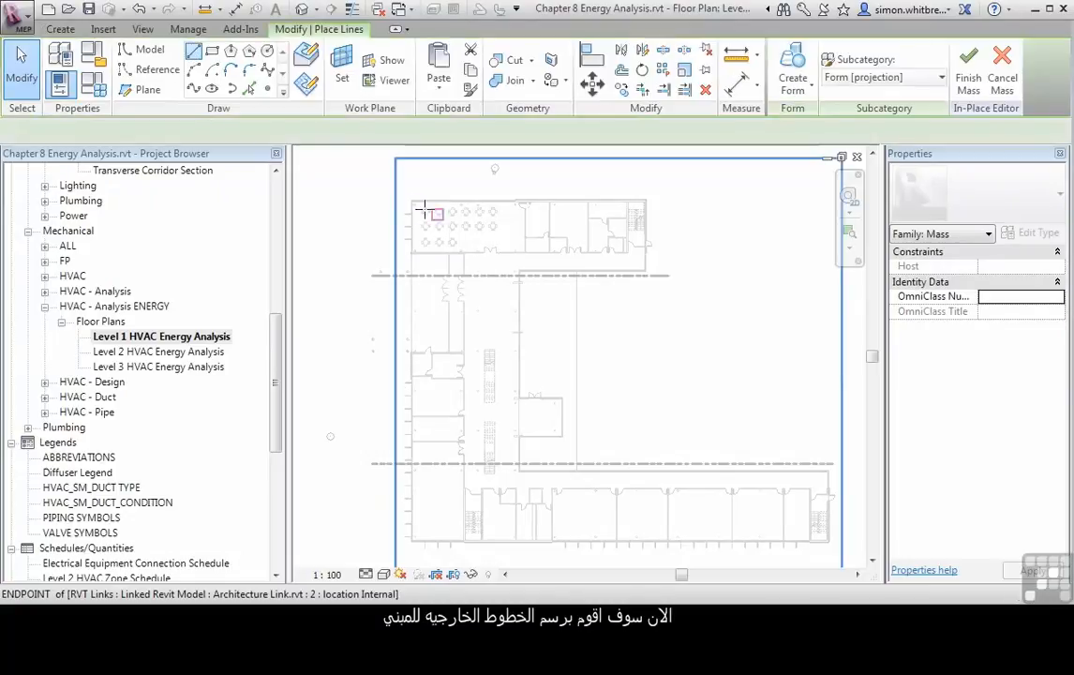
{"action": "left_click", "coordinate": [410, 200]}
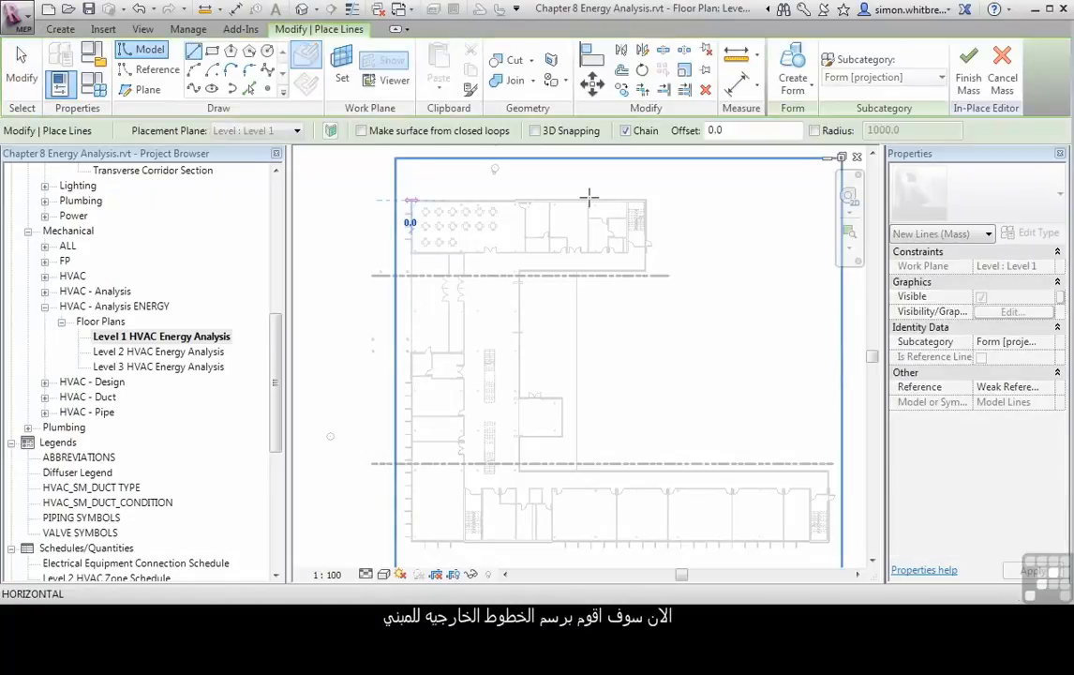
{"action": "left_click", "coordinate": [645, 200]}
{"action": "left_click", "coordinate": [644, 271]}
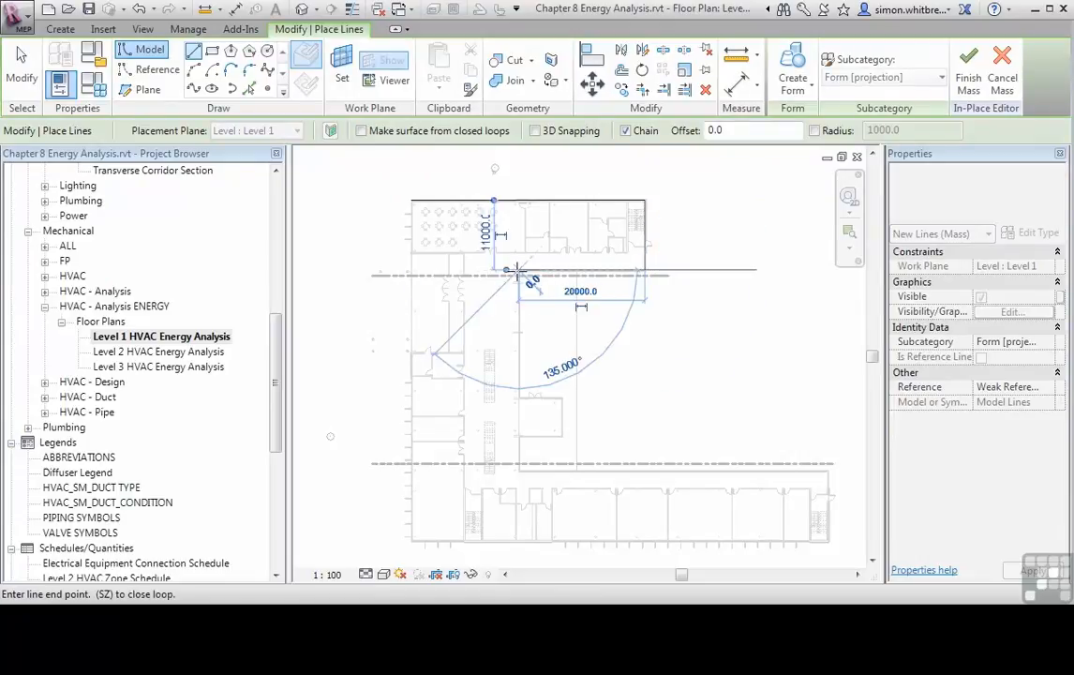
{"action": "left_click", "coordinate": [518, 270]}
{"action": "left_click", "coordinate": [518, 396]}
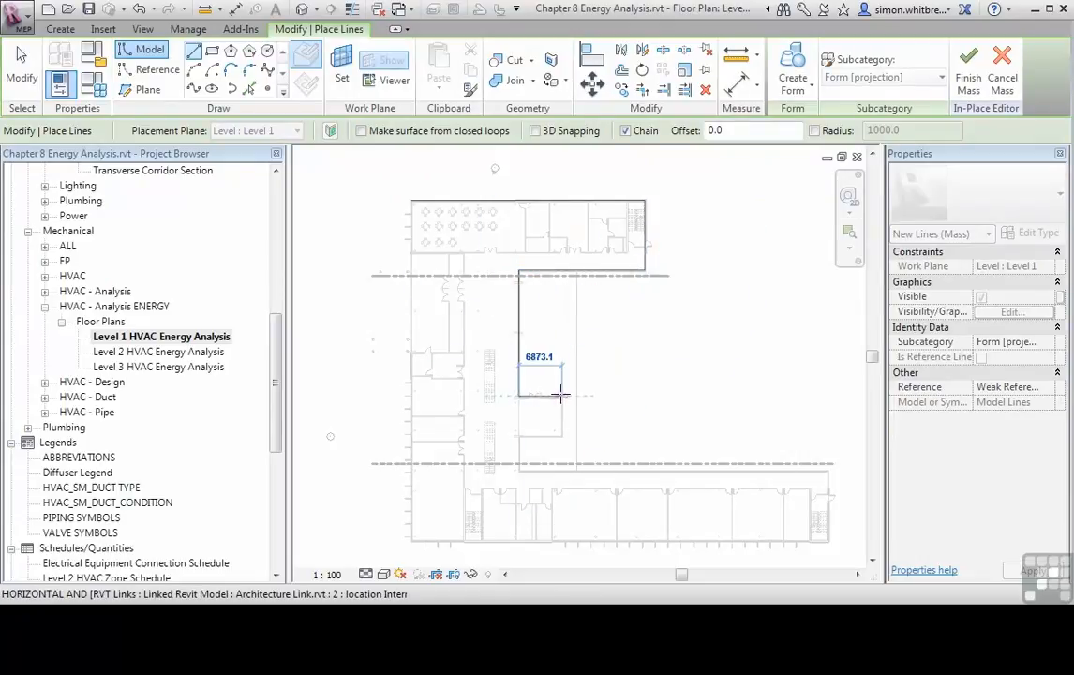
{"action": "left_click", "coordinate": [562, 395]}
{"action": "left_click", "coordinate": [562, 435]}
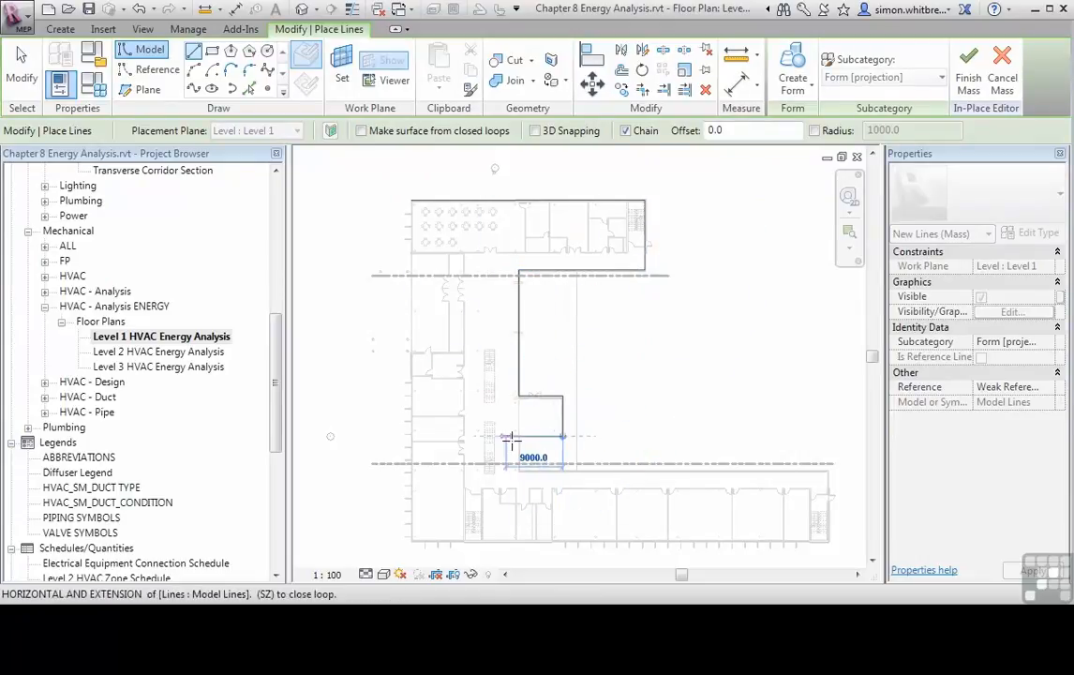
{"action": "left_click", "coordinate": [518, 434]}
{"action": "left_click", "coordinate": [518, 471]}
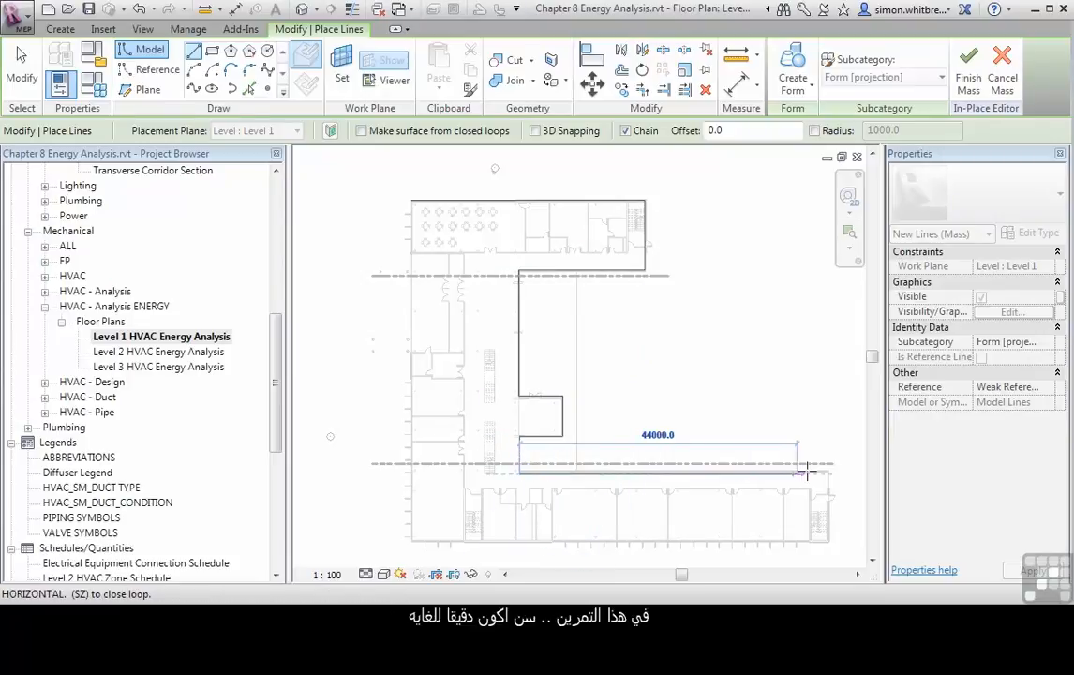
{"action": "left_click", "coordinate": [828, 471]}
{"action": "left_click", "coordinate": [828, 542]}
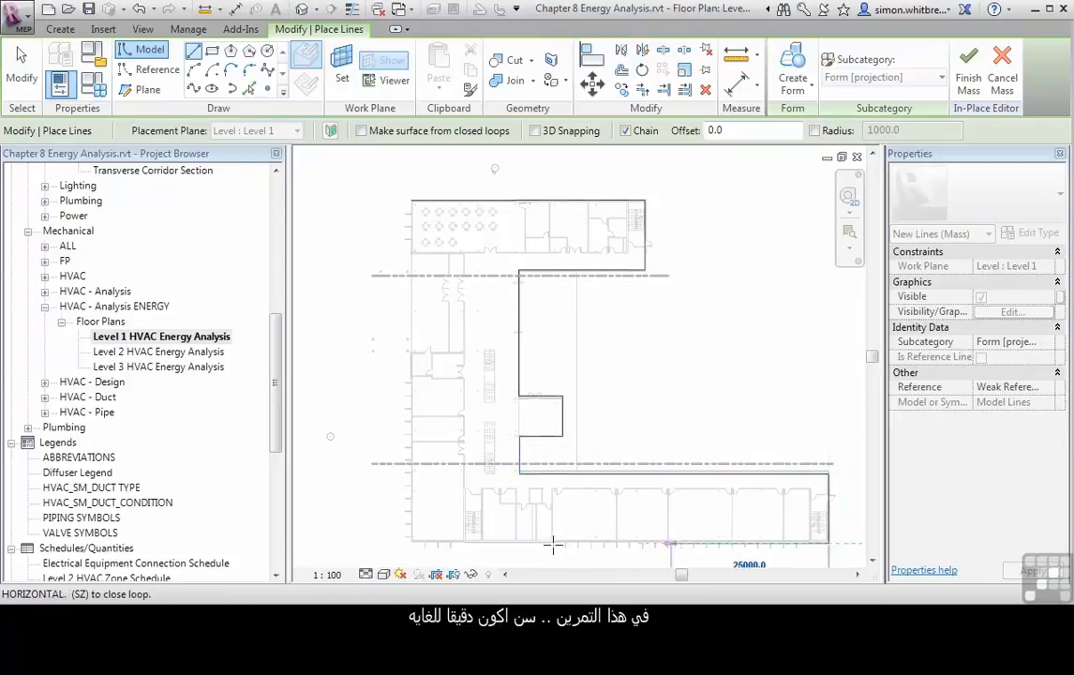
{"action": "left_click", "coordinate": [398, 541]}
{"action": "left_click", "coordinate": [412, 199]}
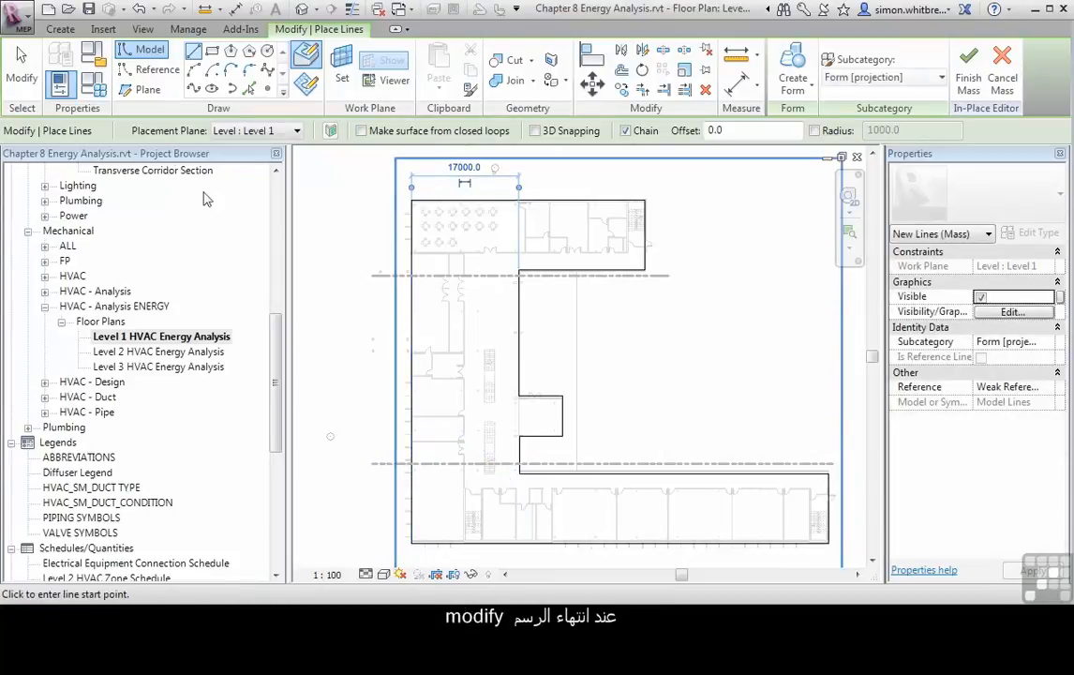
{"action": "left_click", "coordinate": [21, 73]}
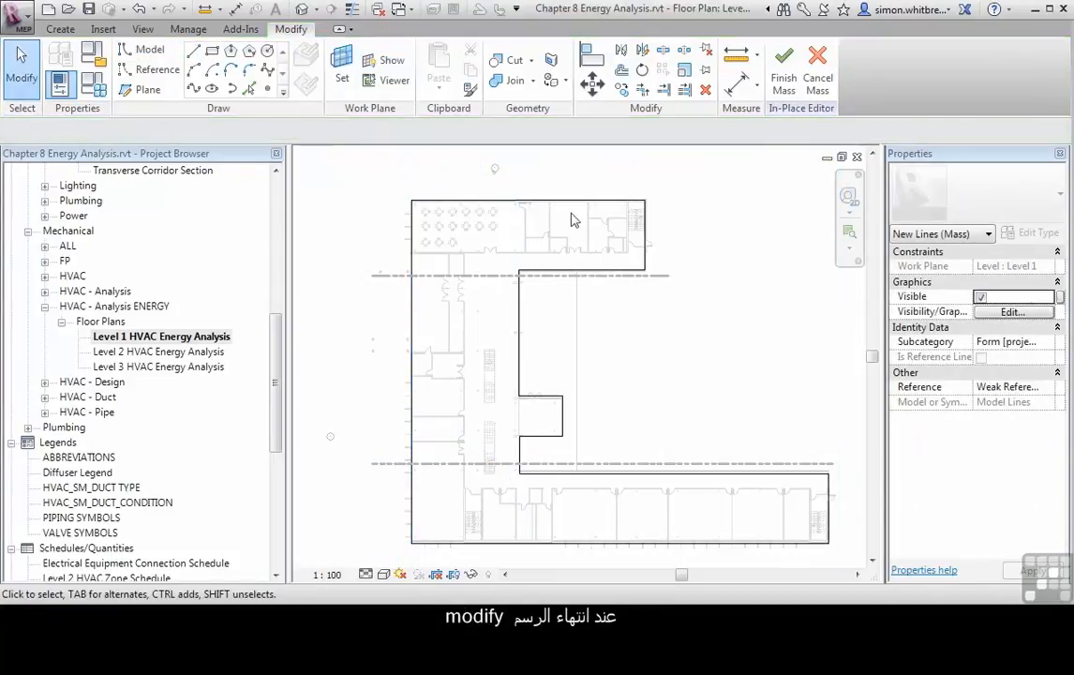
Create a solid form from the complete building outline and show it in the default 3D view.
{"action": "key", "text": "Tab"}
{"action": "left_click", "coordinate": [569, 211]}
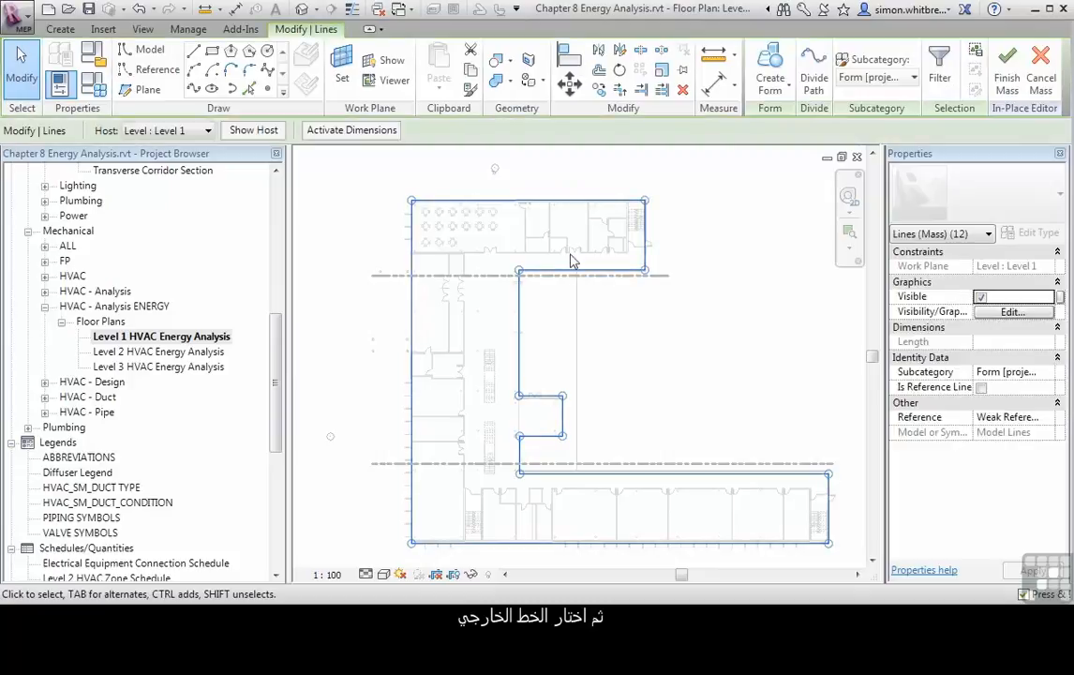
{"action": "left_click", "coordinate": [769, 68]}
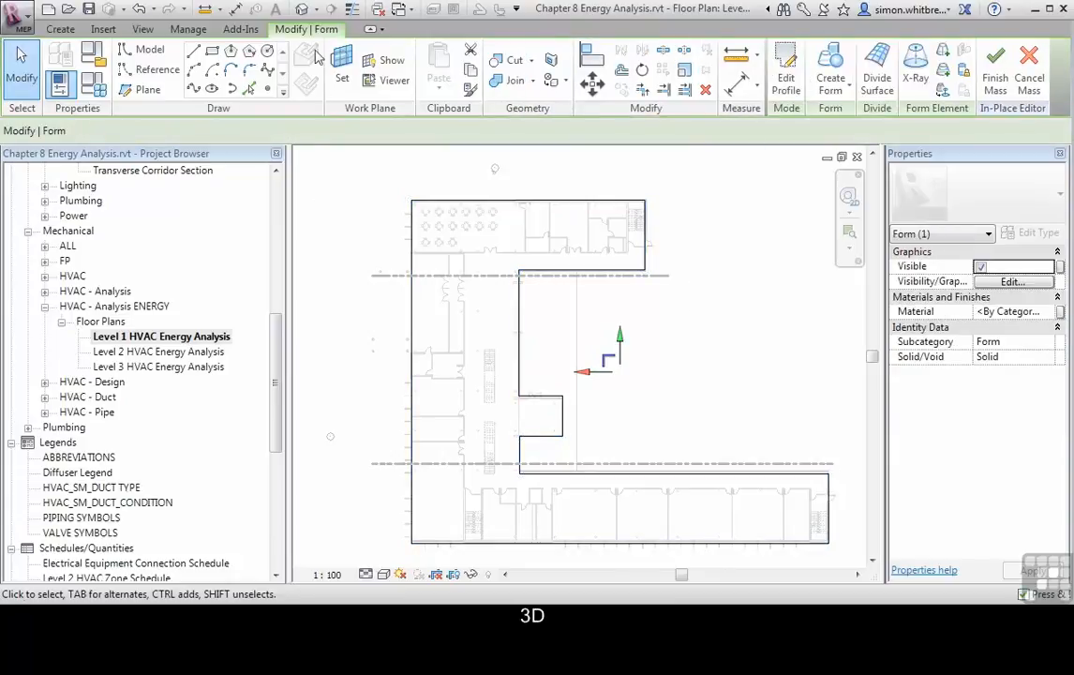
{"action": "left_click", "coordinate": [302, 10]}
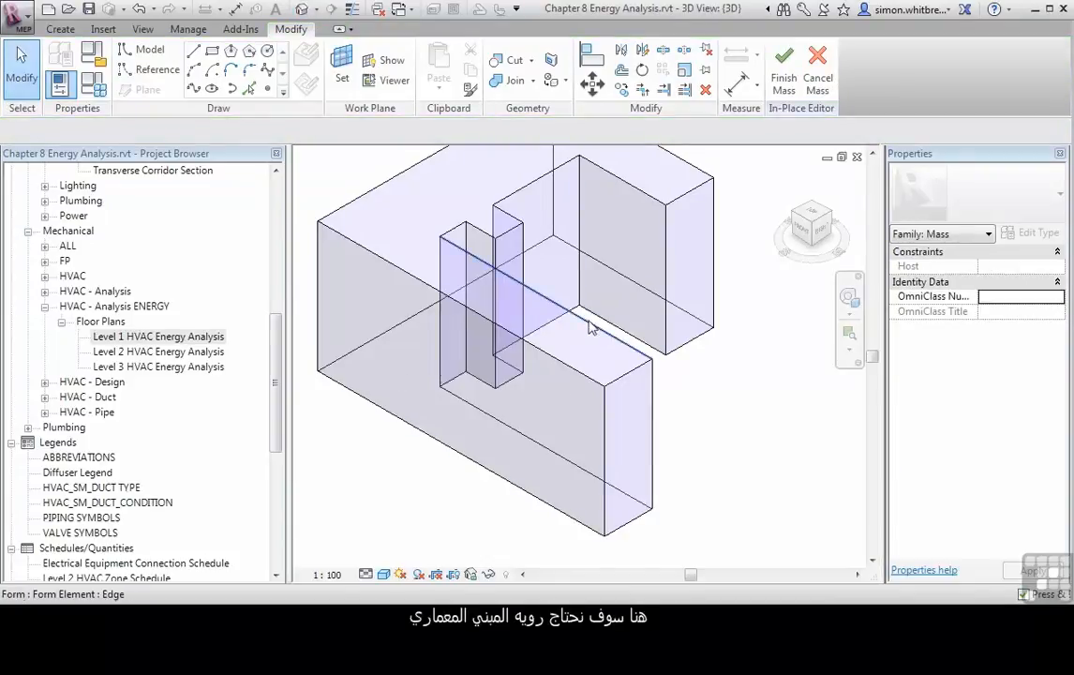
Turn on visibility of the linked model Architecture Link.rvt in the 3D view.
{"action": "middle_click_drag", "start_coordinate": [746, 376], "coordinate": [763, 428]}
{"action": "left_click", "coordinate": [386, 272]}
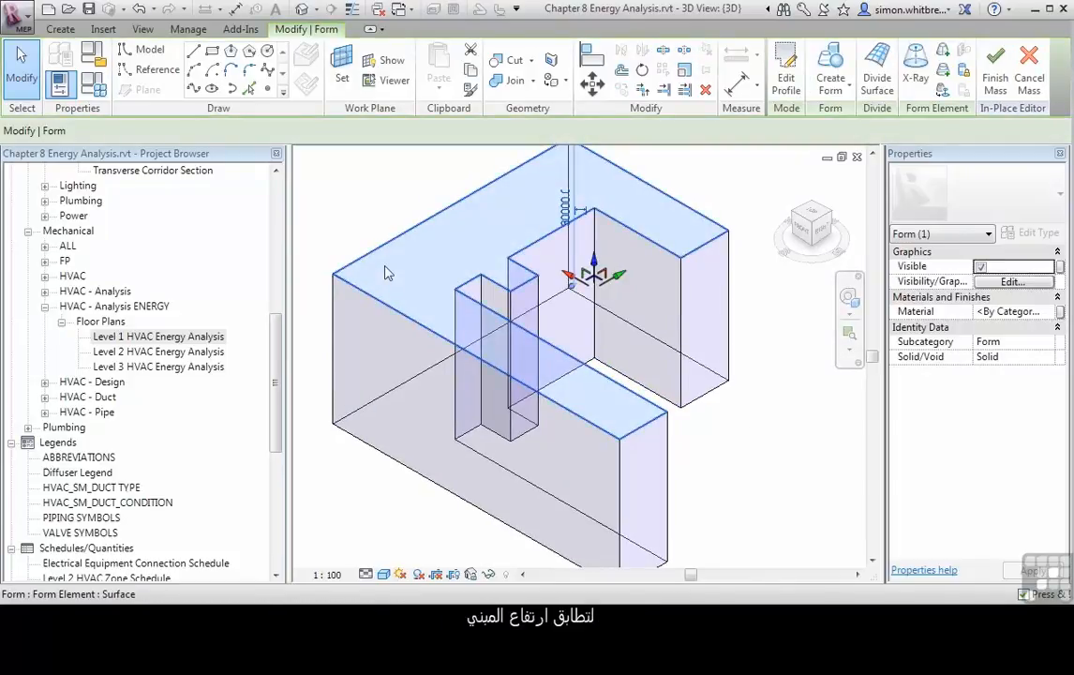
{"action": "left_click", "coordinate": [142, 29]}
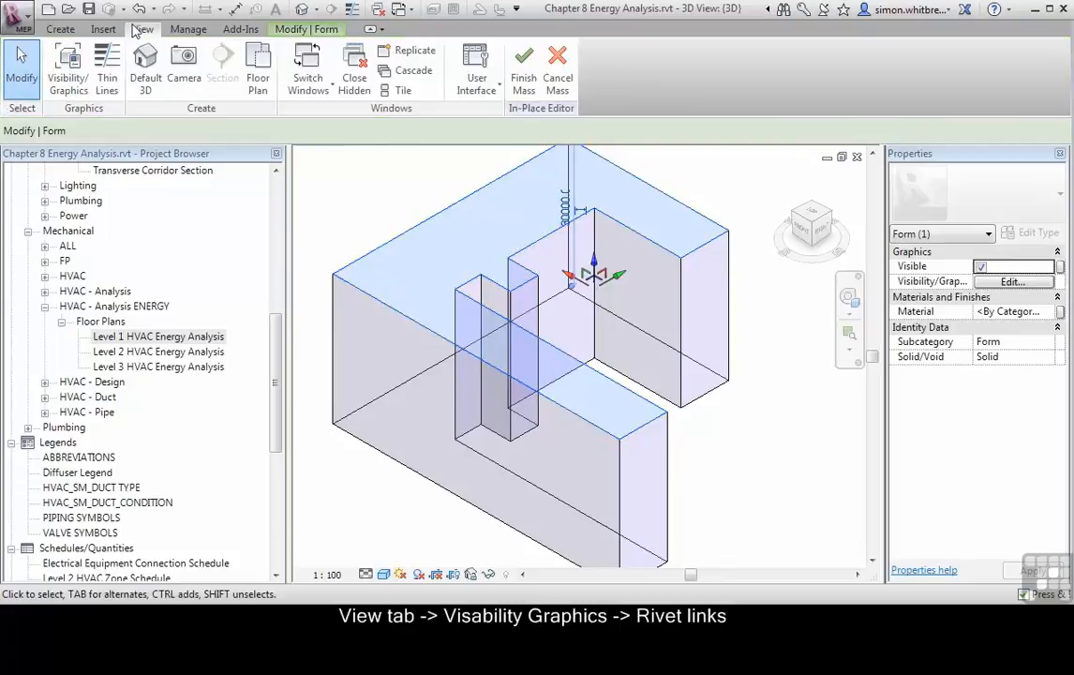
{"action": "left_click", "coordinate": [59, 75]}
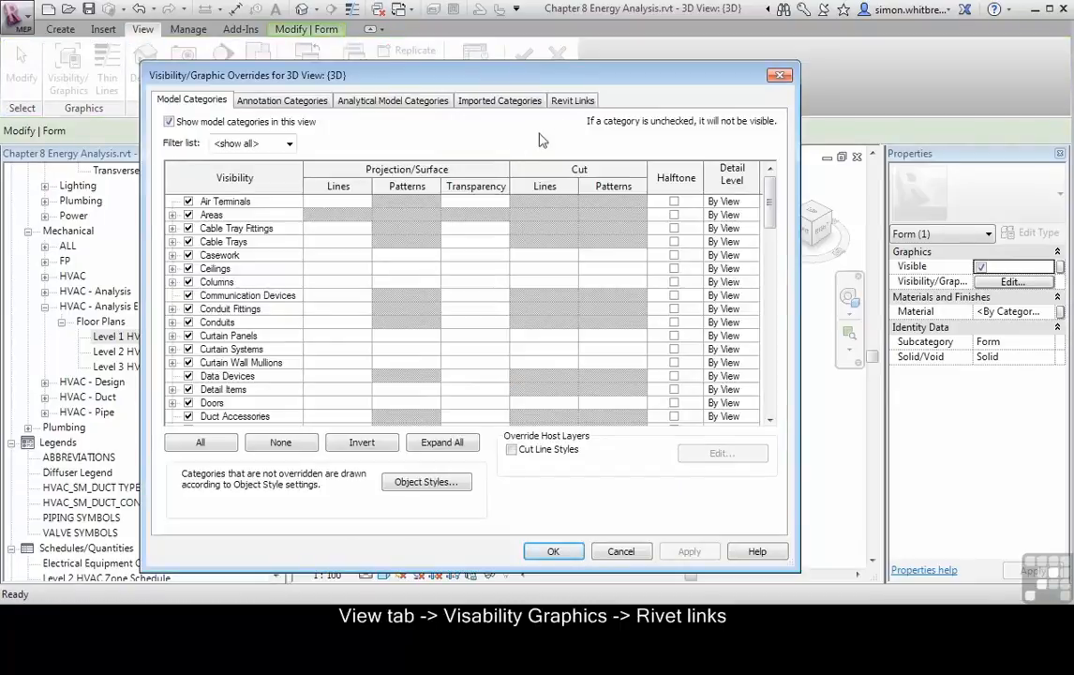
{"action": "left_click", "coordinate": [572, 100]}
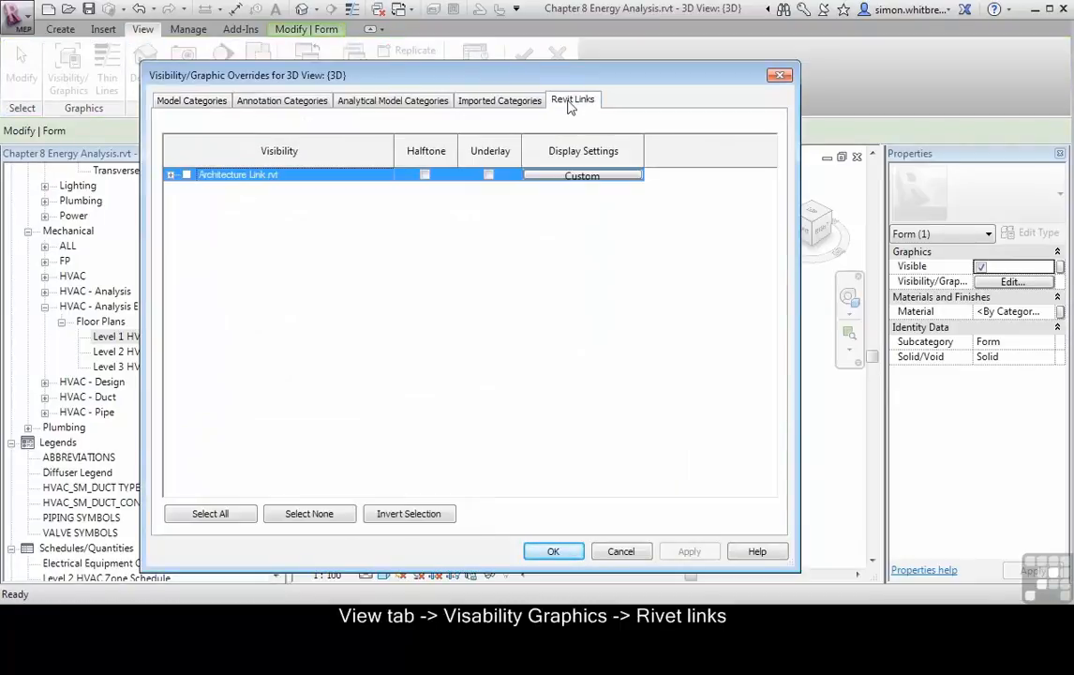
{"action": "left_click", "coordinate": [186, 175]}
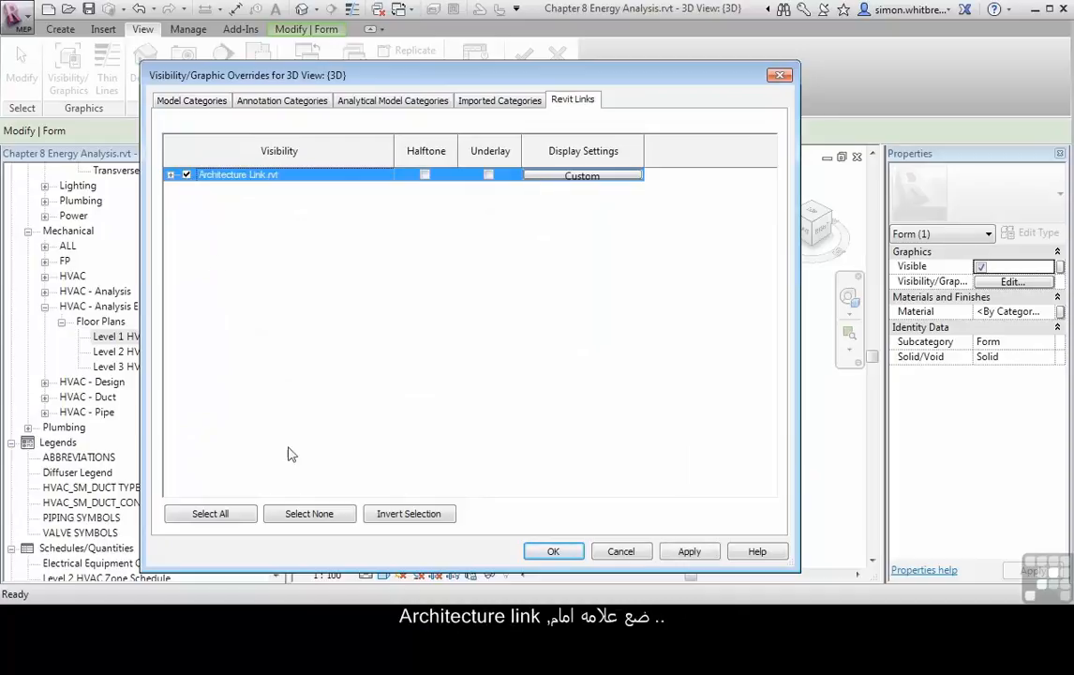
{"action": "left_click", "coordinate": [553, 551]}
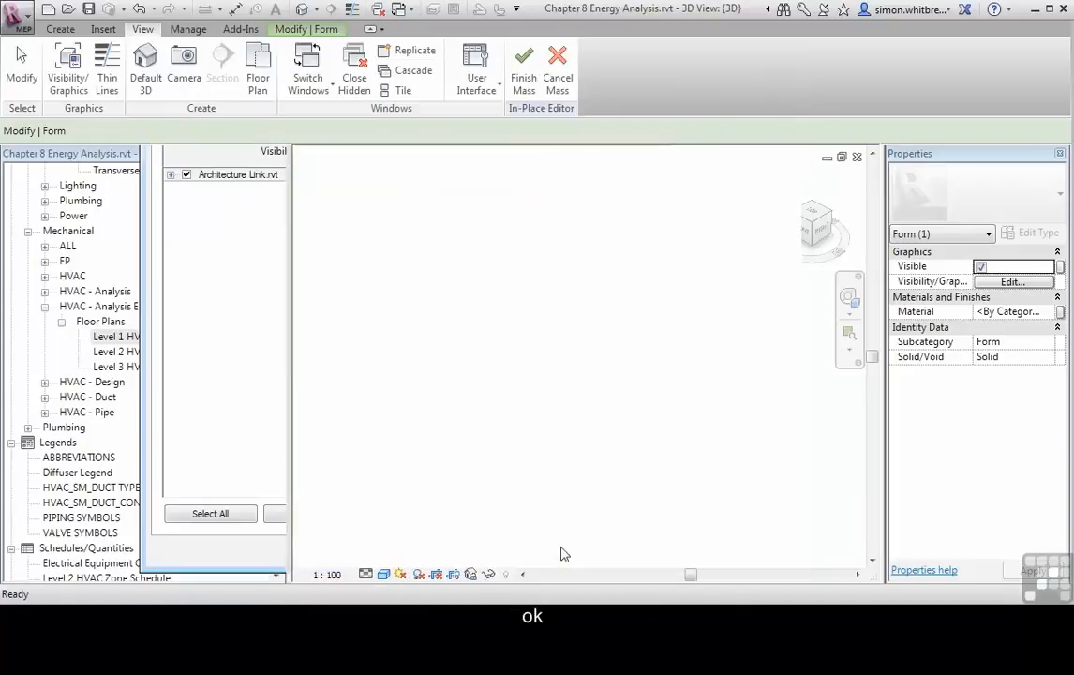
{"action": "key", "text": "Escape"}
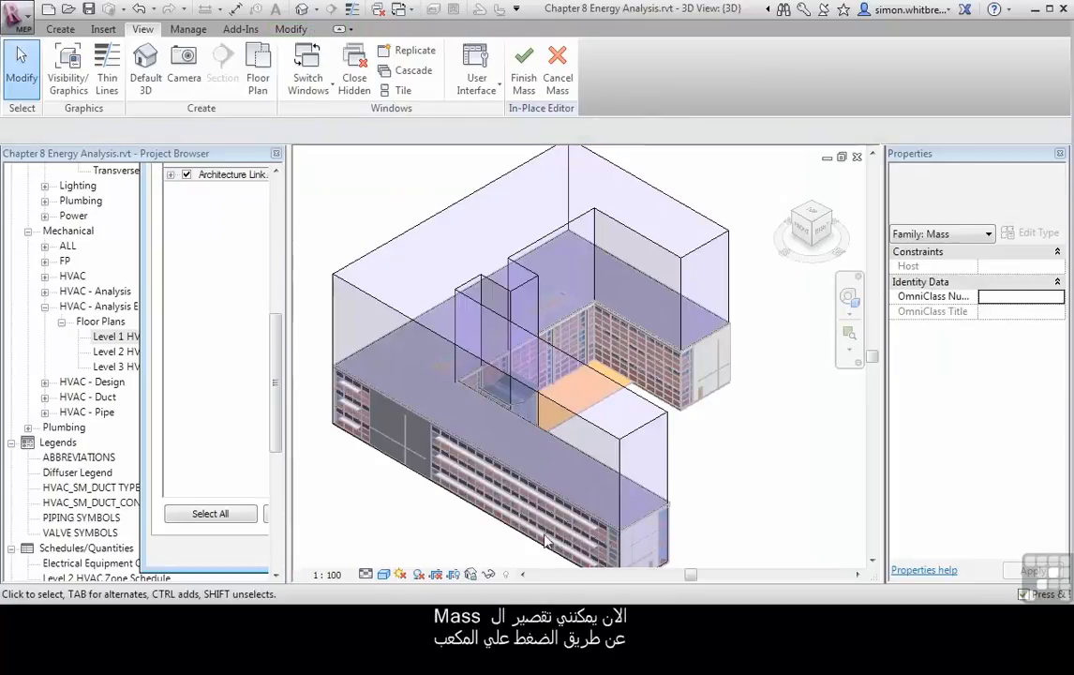
Lower the form's top face to the linked building's roof line in the right-side view, then finish the mass.
{"action": "left_click", "coordinate": [434, 269]}
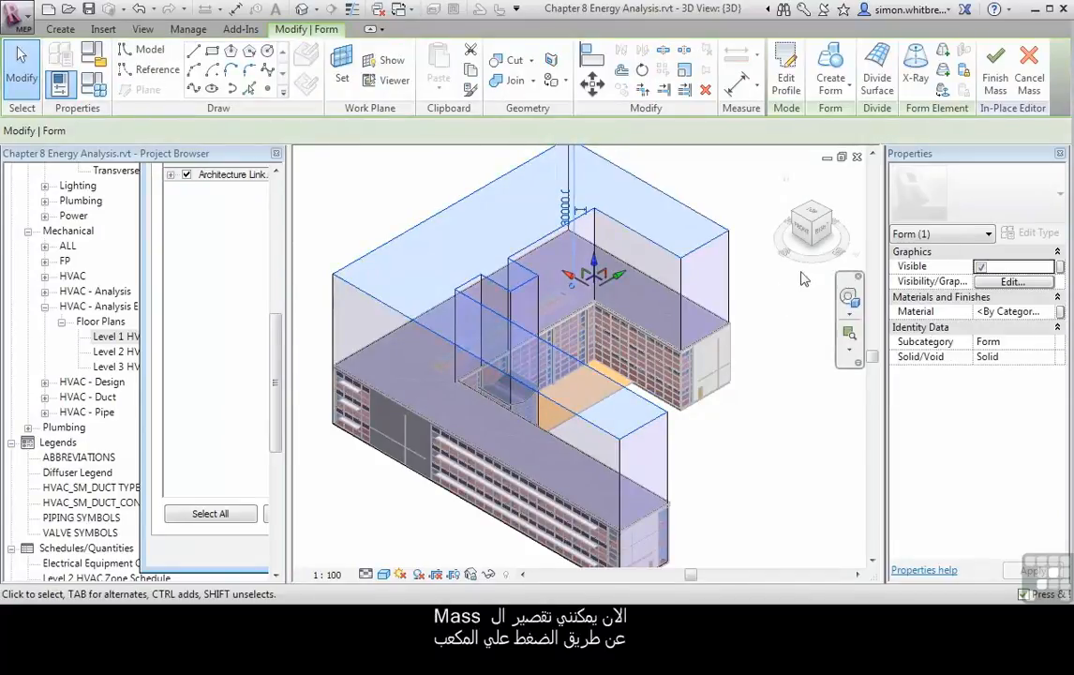
{"action": "left_click", "coordinate": [821, 234]}
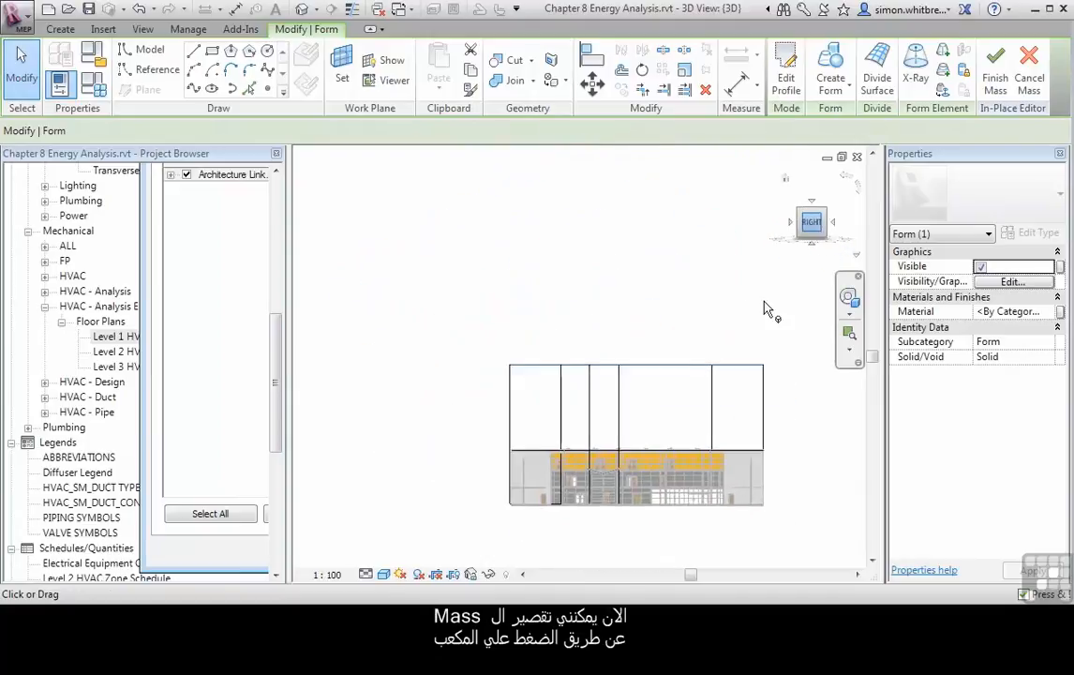
{"action": "middle_click_drag", "start_coordinate": [586, 291], "coordinate": [581, 283]}
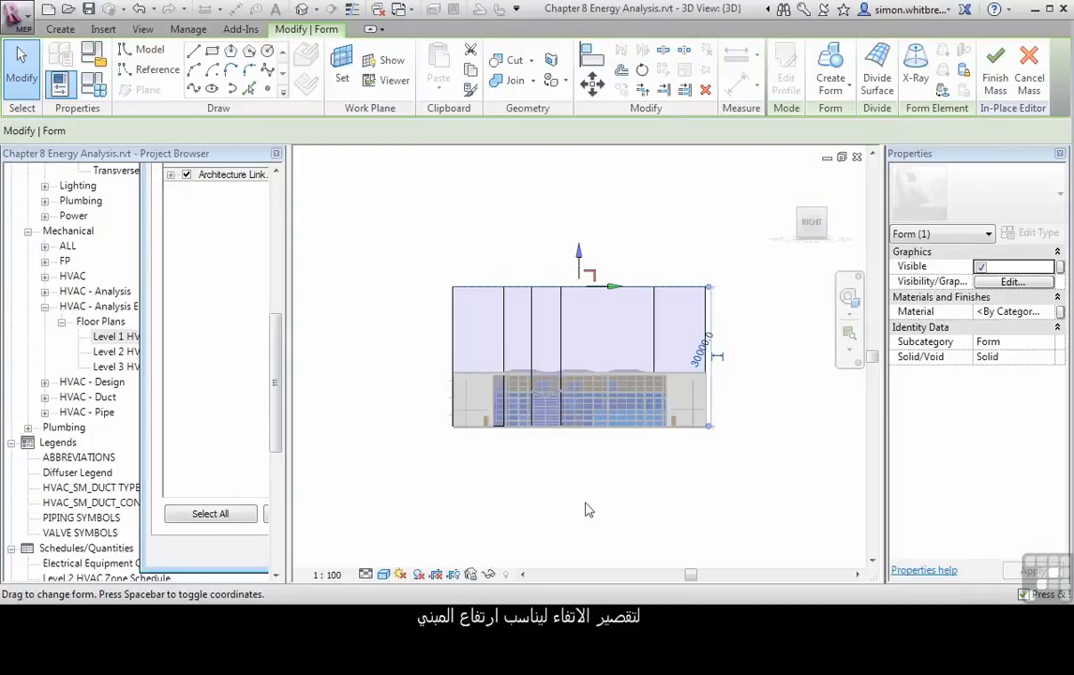
{"action": "scroll", "coordinate": [578, 407], "scroll_direction": "up", "scroll_amount": 3}
{"action": "scroll", "coordinate": [578, 407], "scroll_direction": "up", "scroll_amount": 3}
{"action": "left_click_drag", "start_coordinate": [578, 227], "coordinate": [576, 221]}
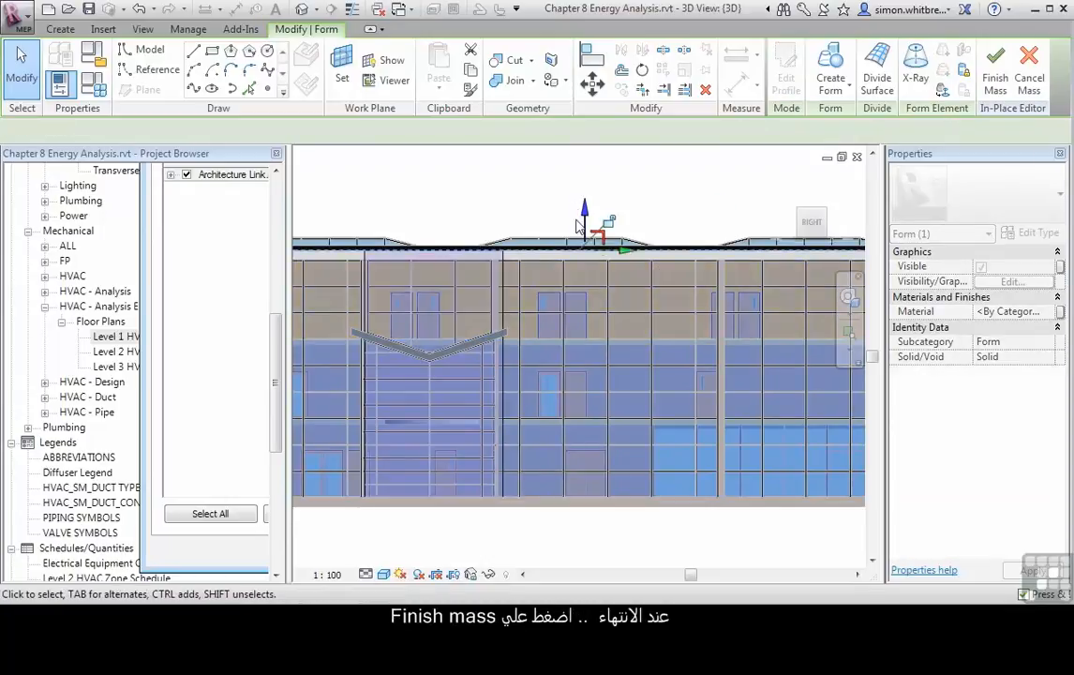
{"action": "left_click", "coordinate": [997, 85]}
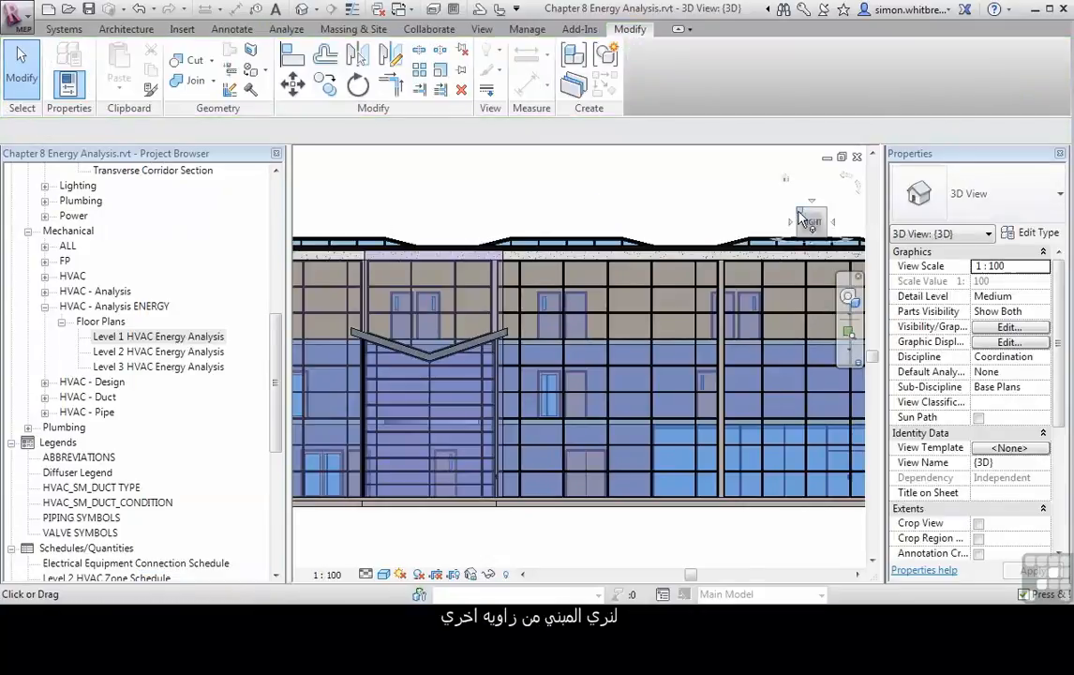
Return the 3D view to its home orientation and turn off visibility of the linked model Architecture Link.rvt.
{"action": "key", "text": "Home"}
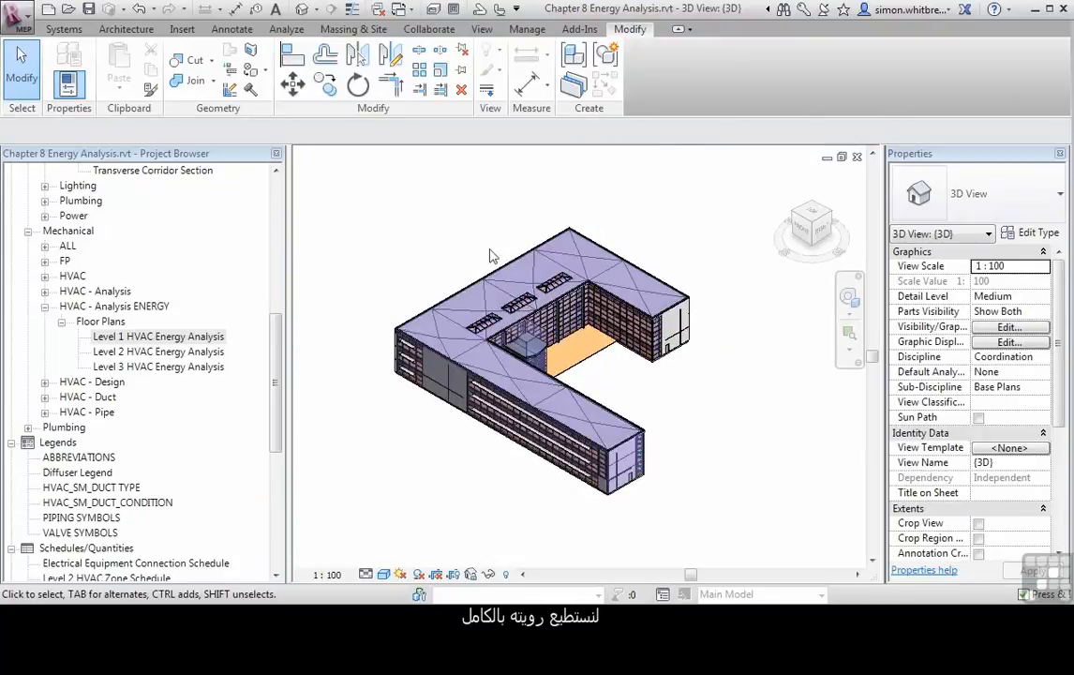
{"action": "left_click", "coordinate": [480, 31]}
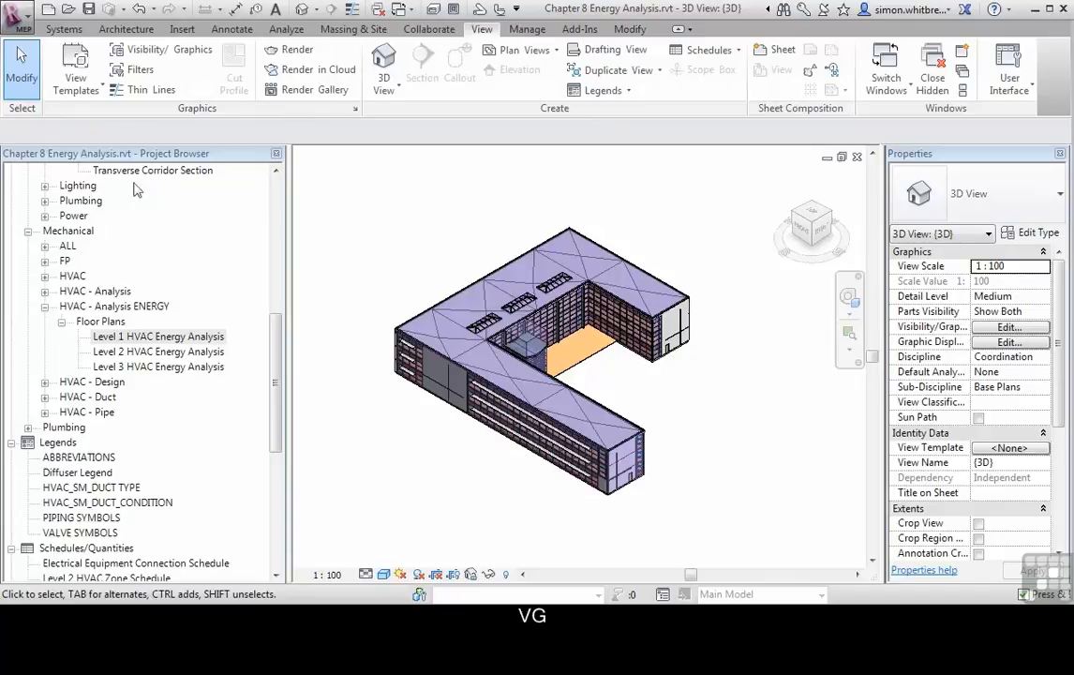
{"action": "left_click", "coordinate": [114, 51]}
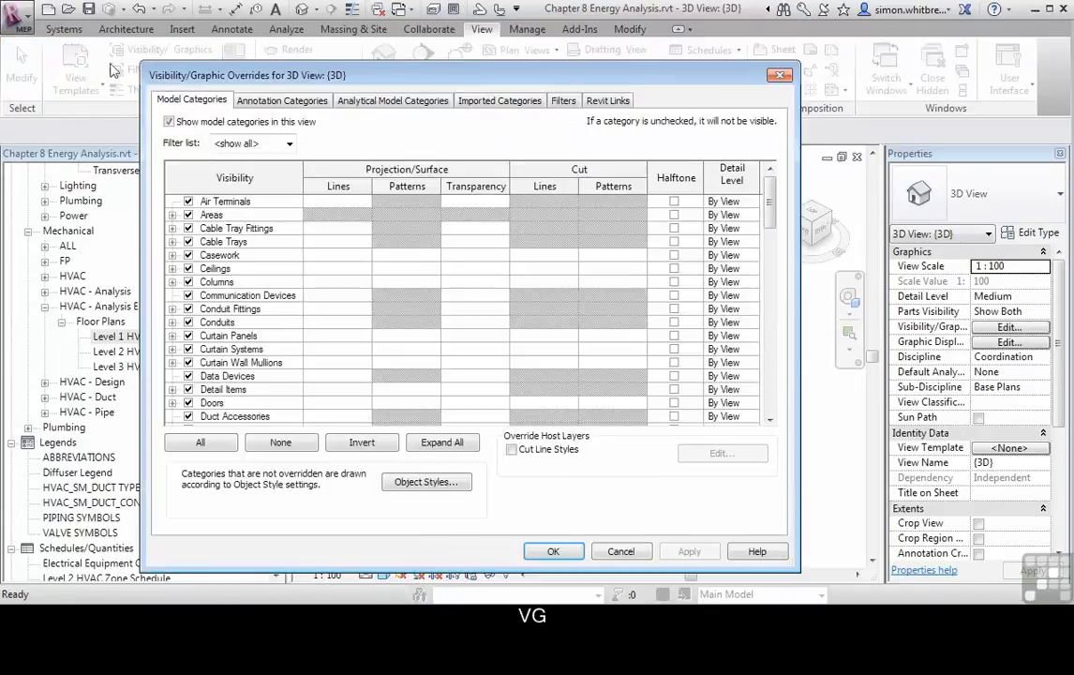
{"action": "left_click", "coordinate": [607, 99]}
{"action": "left_click", "coordinate": [187, 174]}
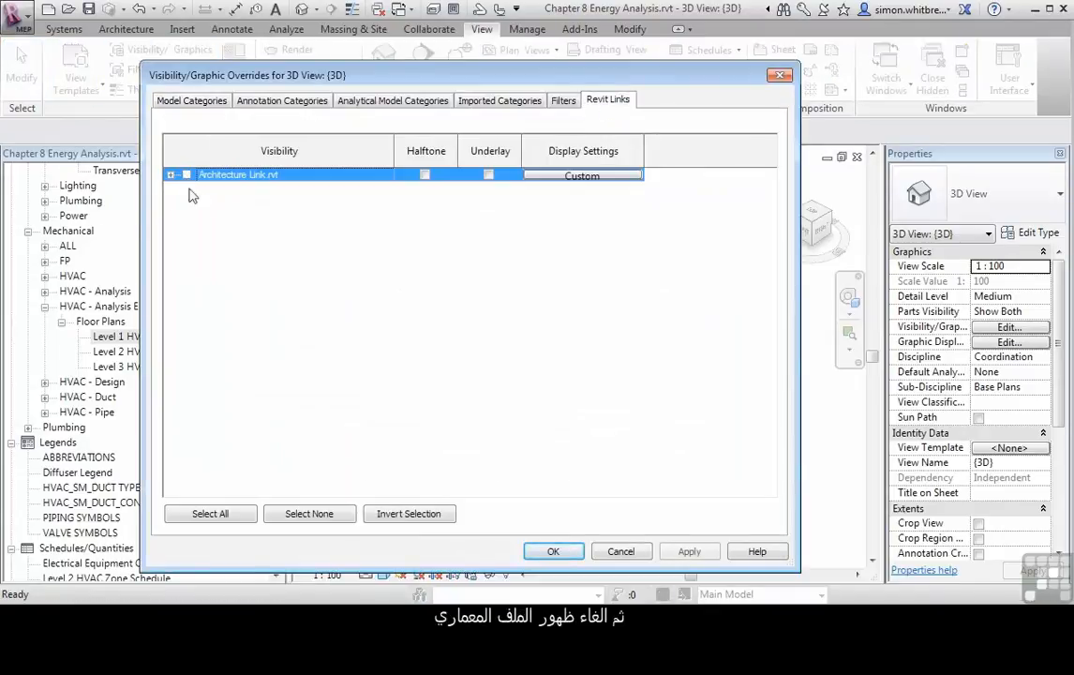
{"action": "left_click", "coordinate": [552, 553]}
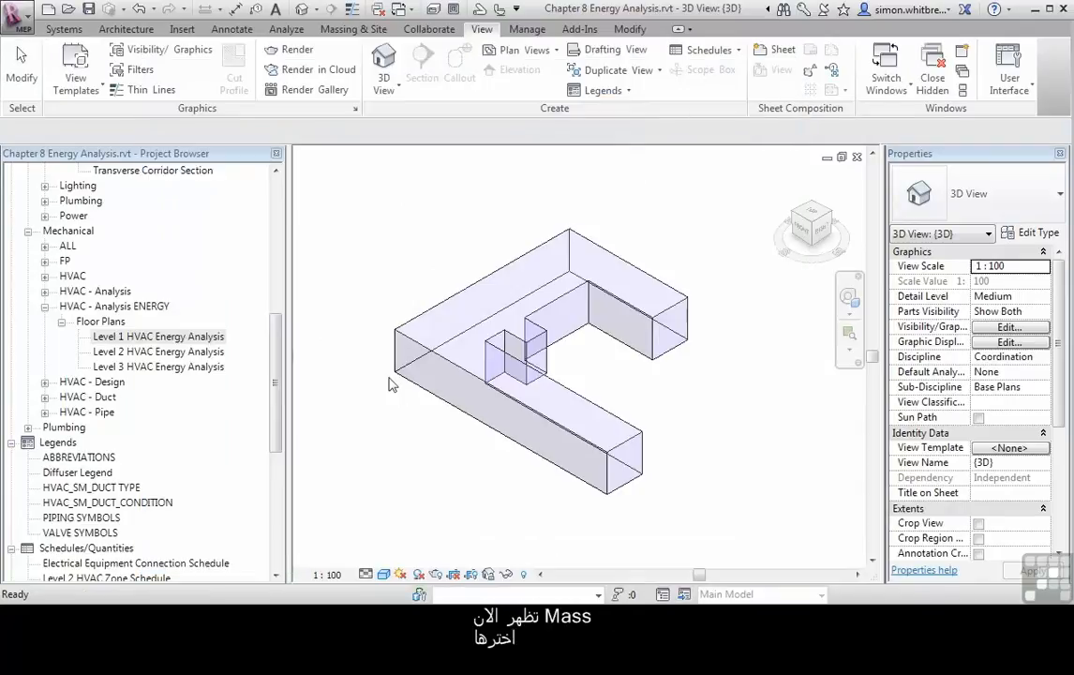
Add mass floors to the building mass at Level 1, Level 2 and Level 3.
{"action": "left_click", "coordinate": [436, 401]}
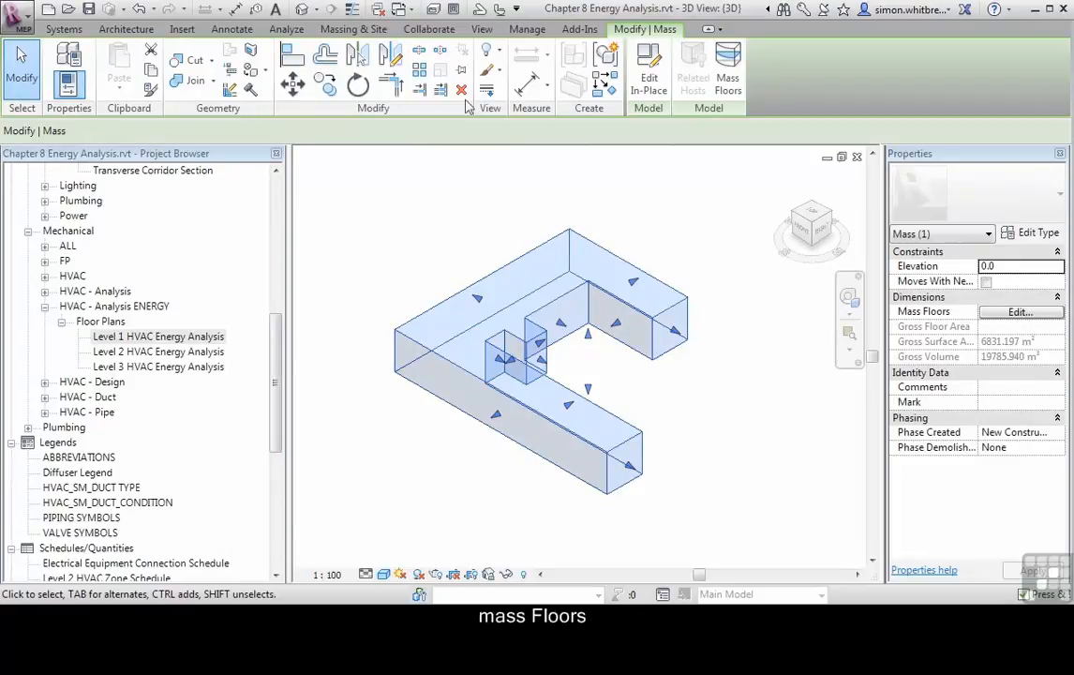
{"action": "left_click", "coordinate": [728, 77]}
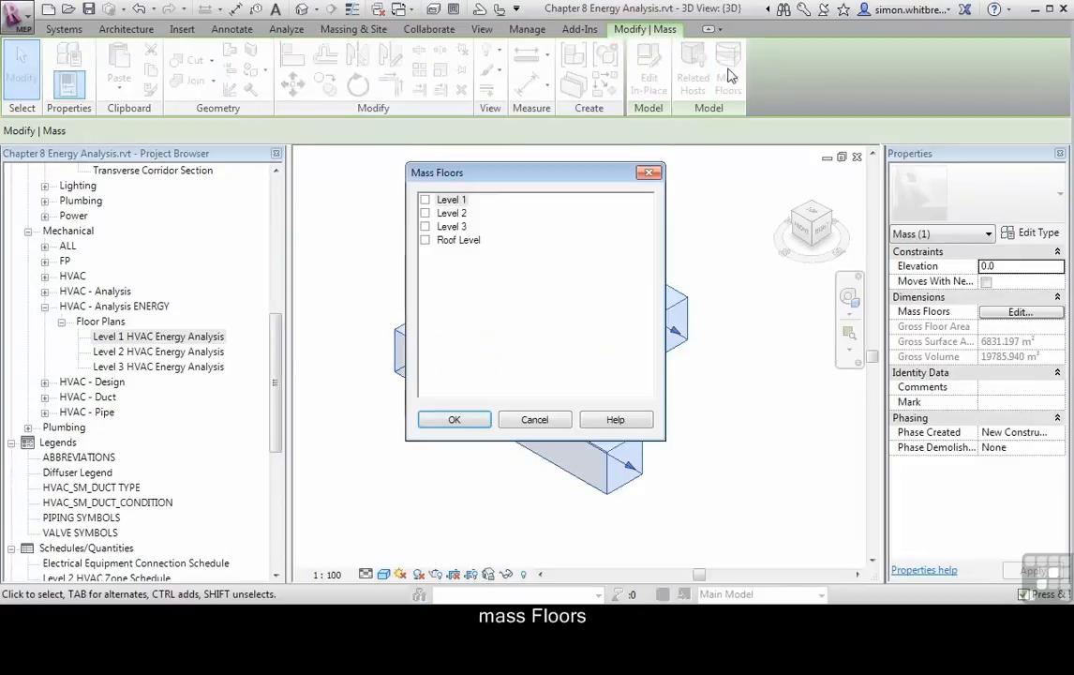
{"action": "left_click", "coordinate": [425, 200]}
{"action": "left_click", "coordinate": [426, 214]}
{"action": "left_click", "coordinate": [424, 227]}
{"action": "left_click", "coordinate": [448, 422]}
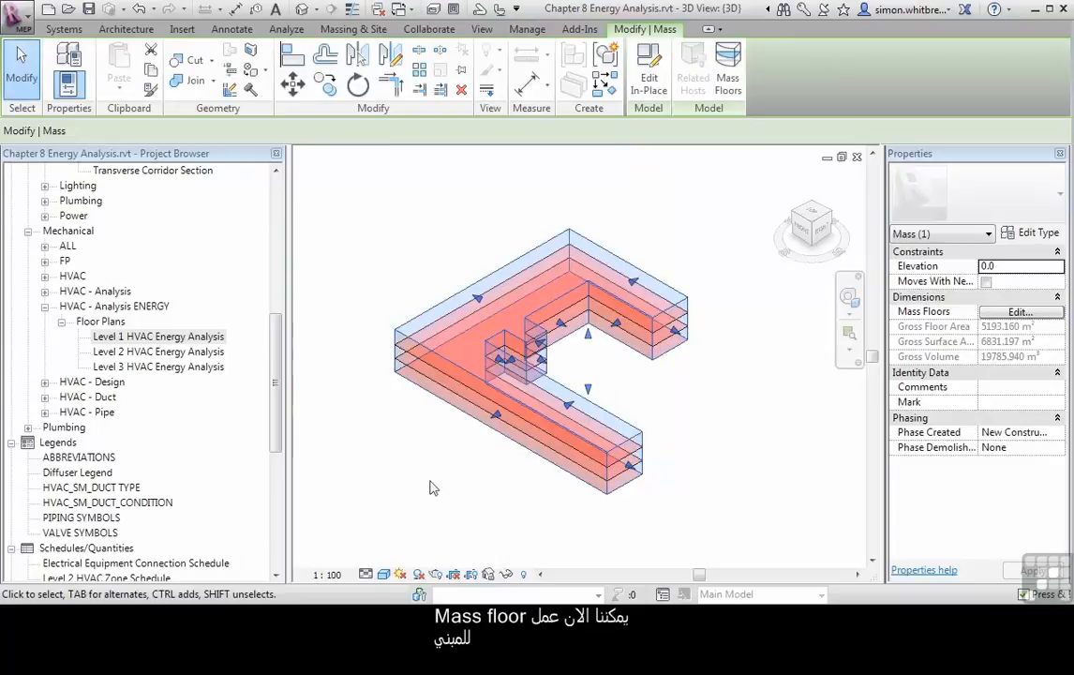
Check the floor area of the Level 3 mass floor in its properties, then clear the selection.
{"action": "left_click", "coordinate": [370, 387]}
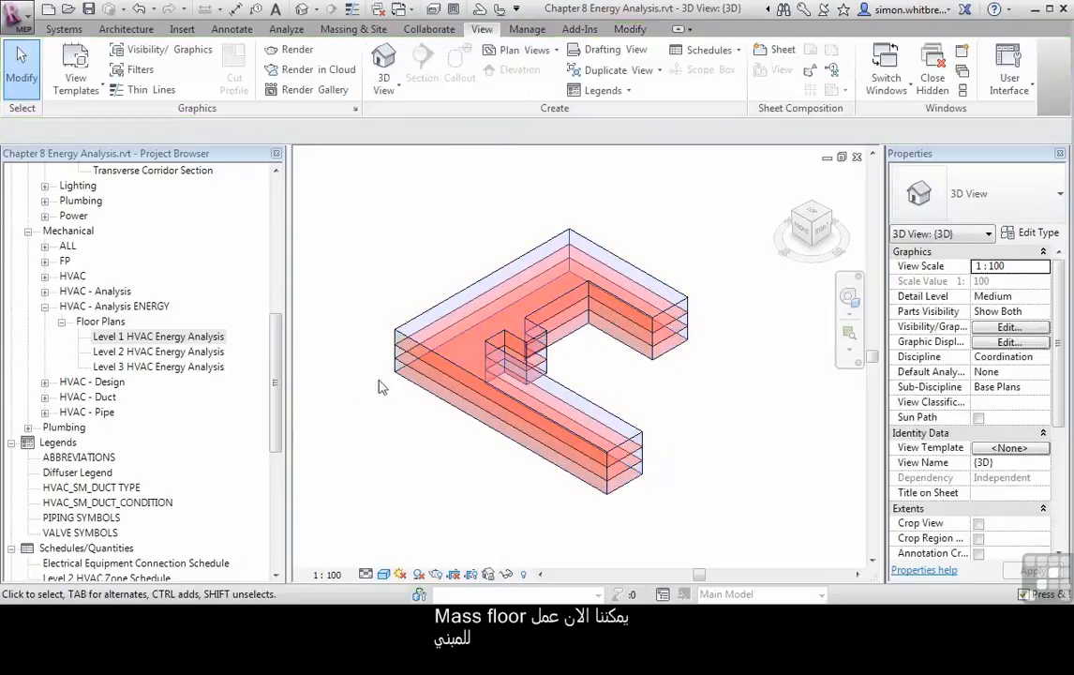
{"action": "left_click", "coordinate": [427, 373]}
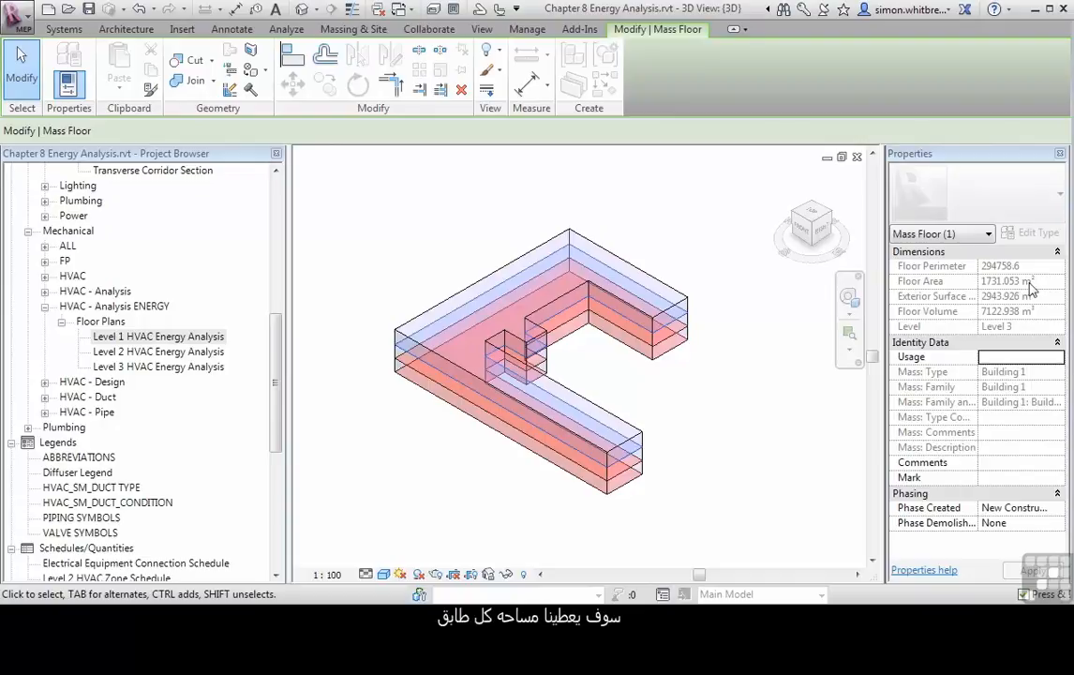
{"action": "left_click", "coordinate": [391, 477]}
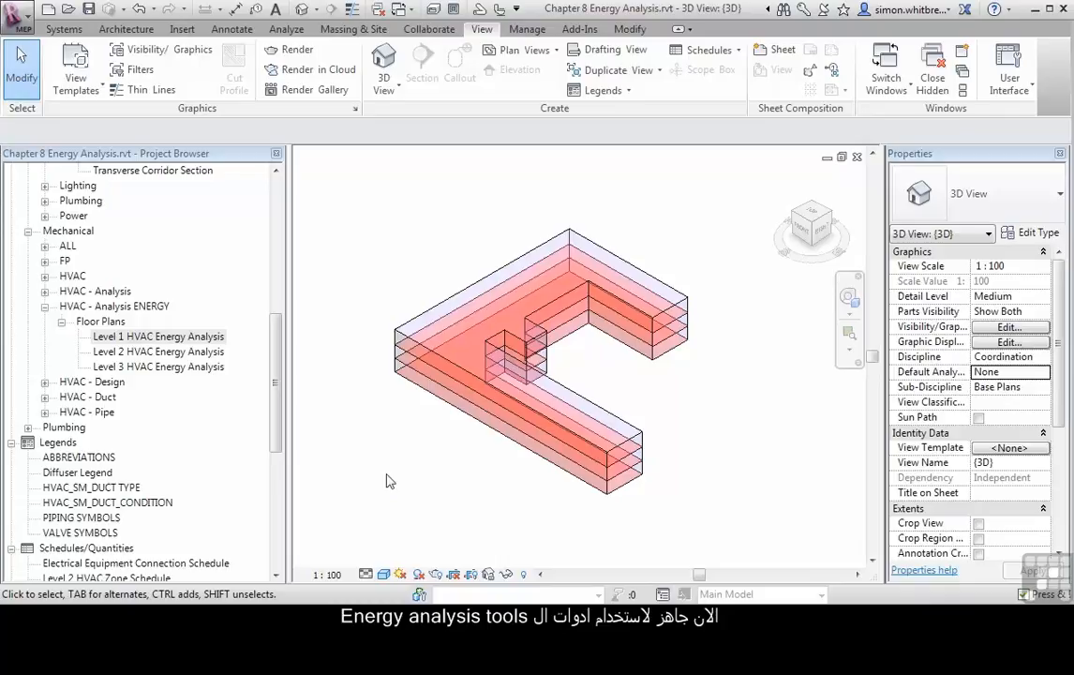
Enable the energy model for the mass and run an energy simulation, keeping the proposed simulation name.
{"action": "left_click", "coordinate": [288, 29]}
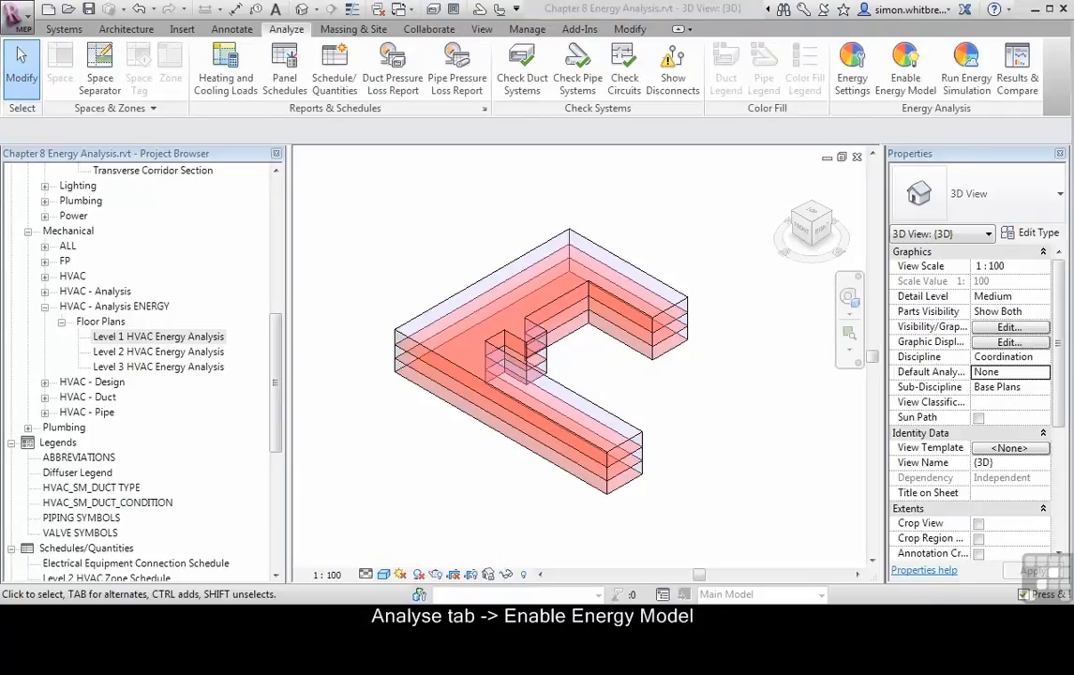
{"action": "left_click", "coordinate": [913, 87]}
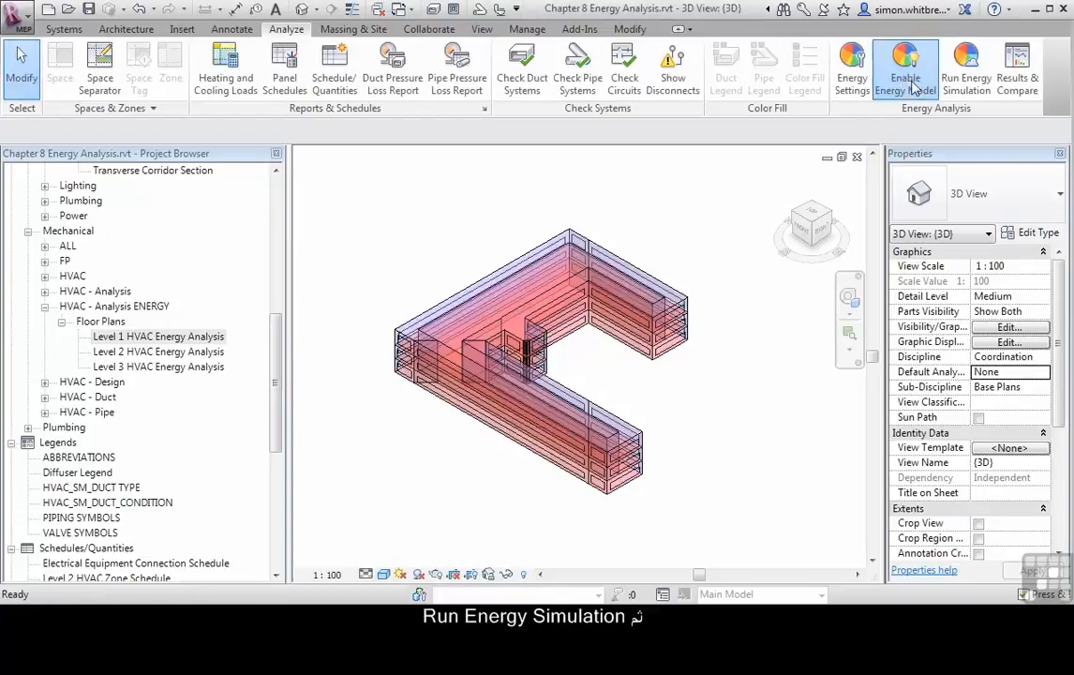
{"action": "left_click", "coordinate": [971, 84]}
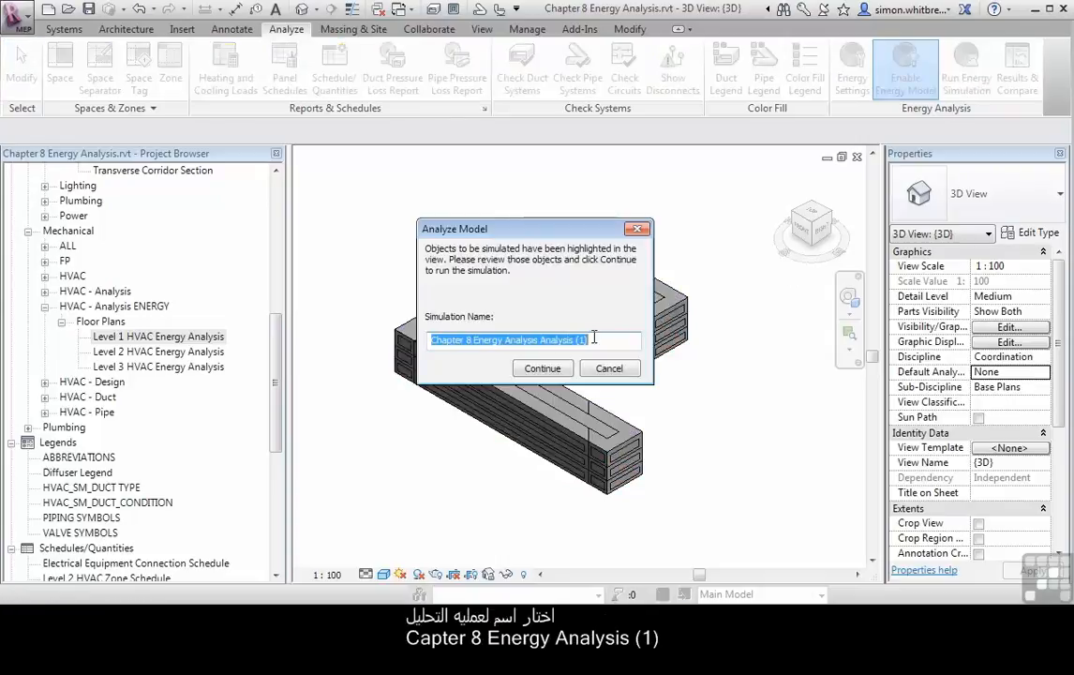
{"action": "left_click", "coordinate": [542, 371]}
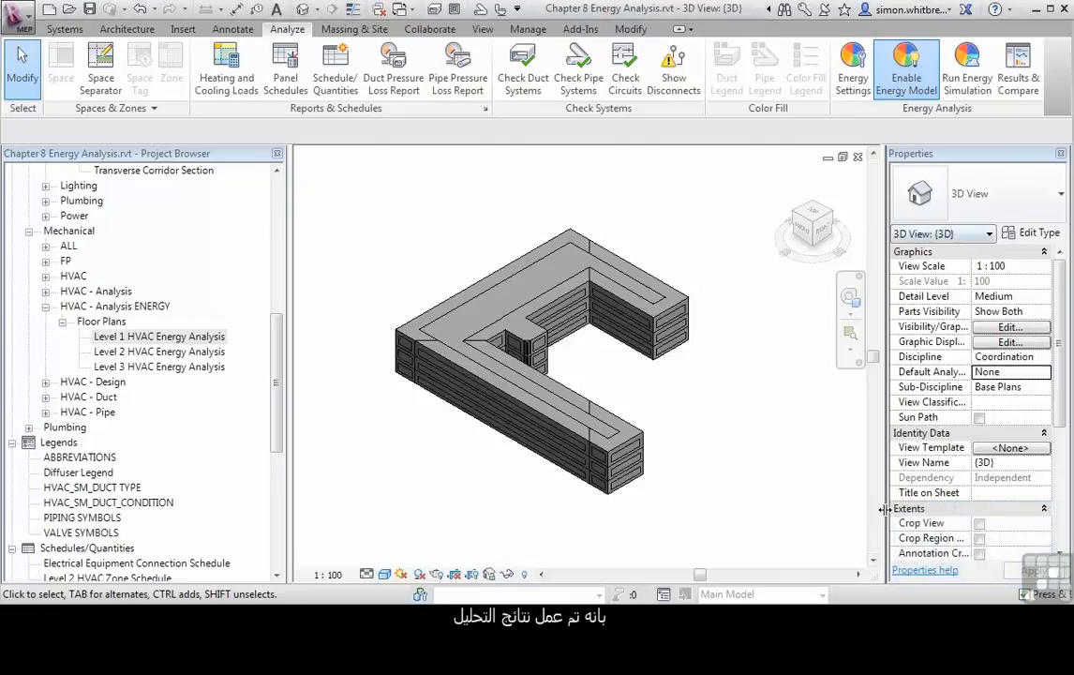
Review the full results report of Chapter 8 Energy Analysis Analysis (1), from energy use and monthly loads to wind roses and humidity.
{"action": "left_click", "coordinate": [1015, 80]}
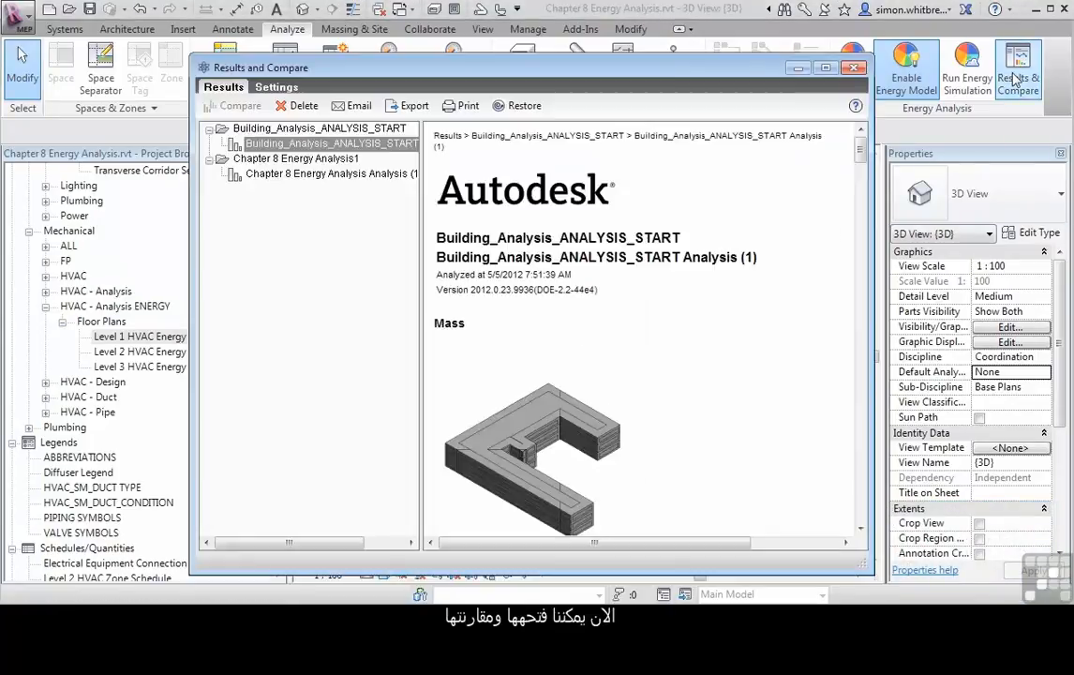
{"action": "left_click", "coordinate": [281, 174]}
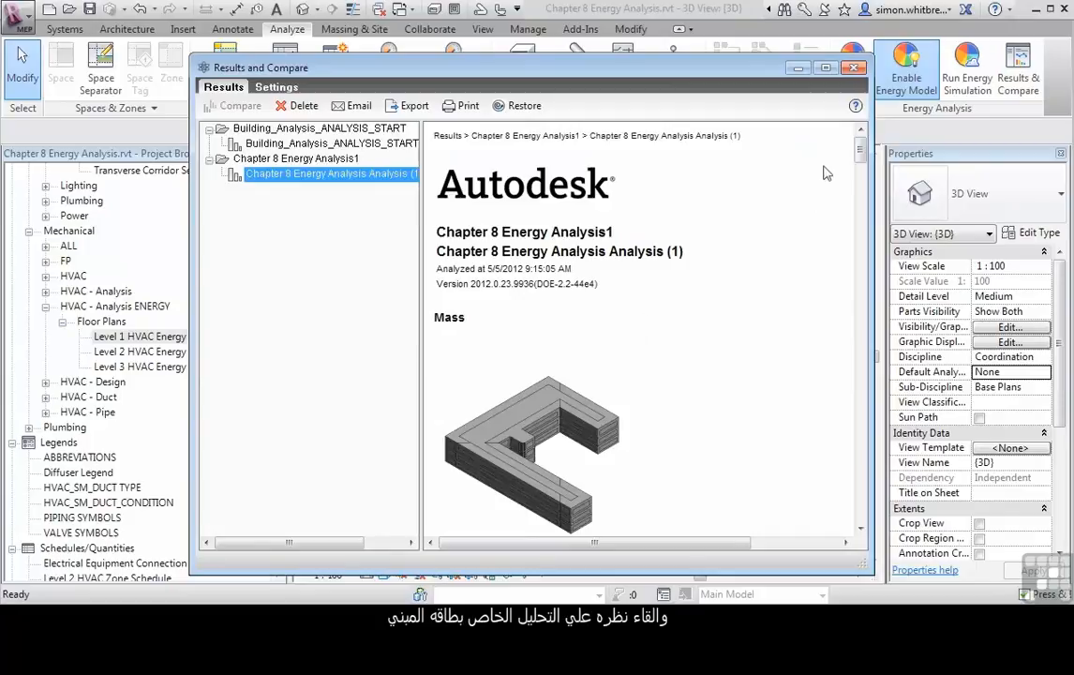
{"action": "left_click_drag", "start_coordinate": [860, 161], "coordinate": [861, 184]}
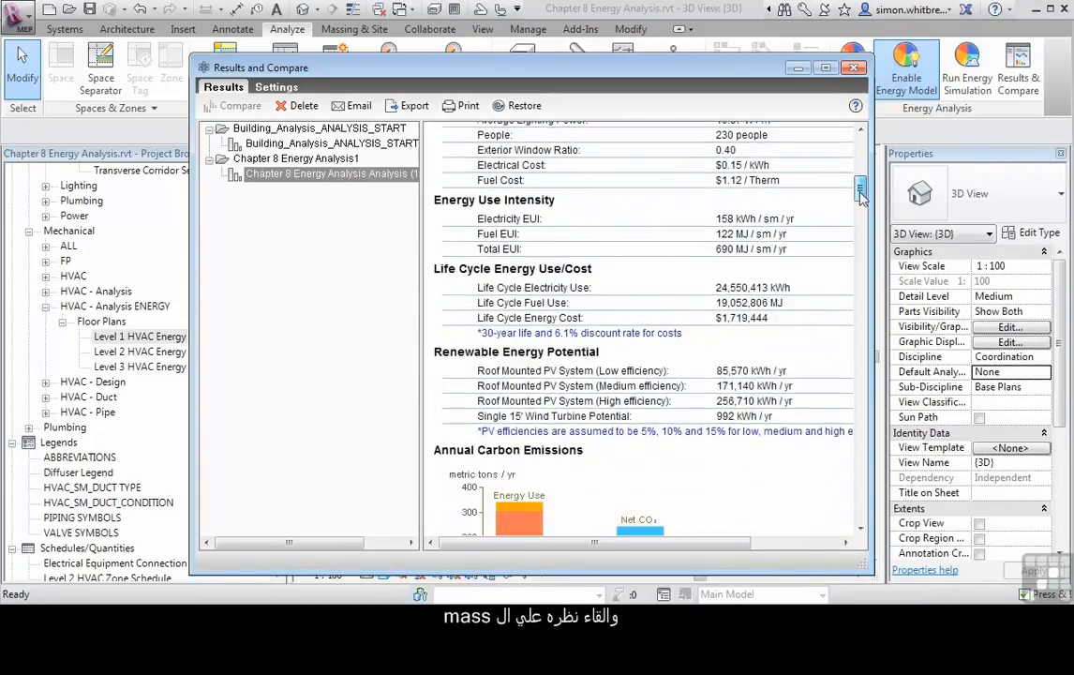
{"action": "left_click_drag", "start_coordinate": [861, 200], "coordinate": [861, 214]}
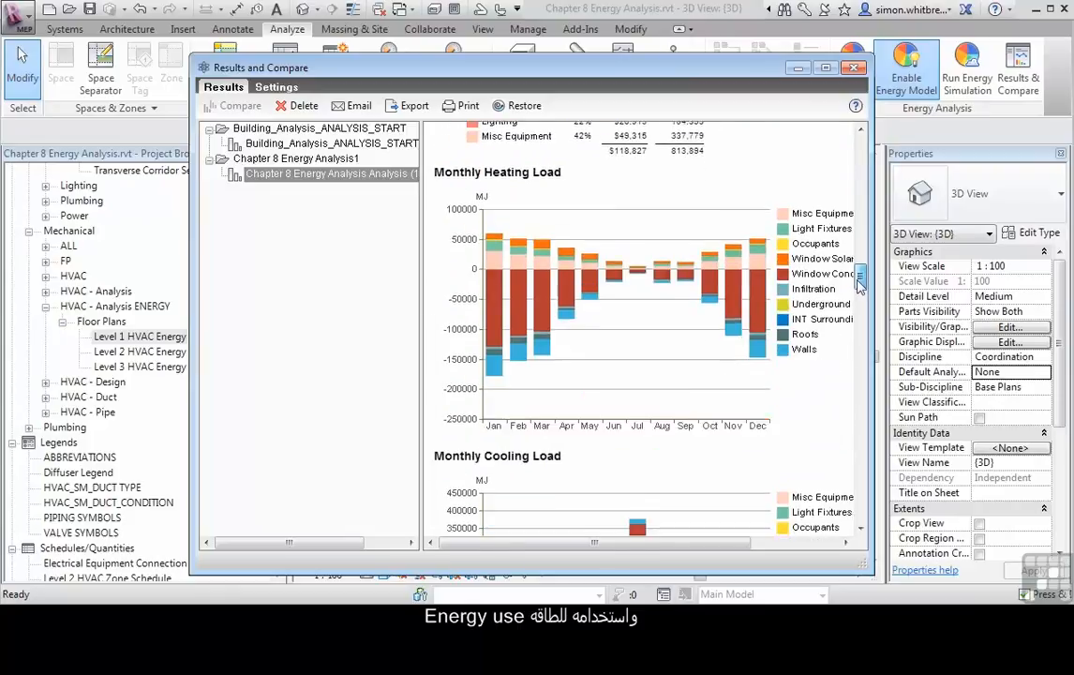
{"action": "left_click_drag", "start_coordinate": [859, 271], "coordinate": [860, 292]}
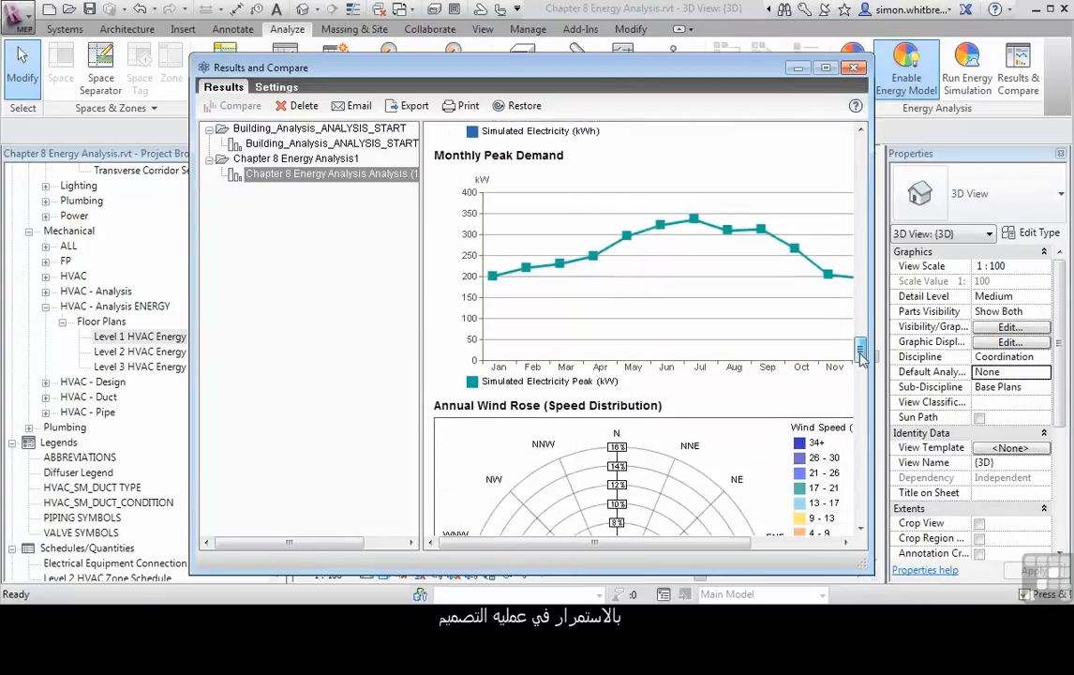
{"action": "left_click_drag", "start_coordinate": [860, 368], "coordinate": [861, 400]}
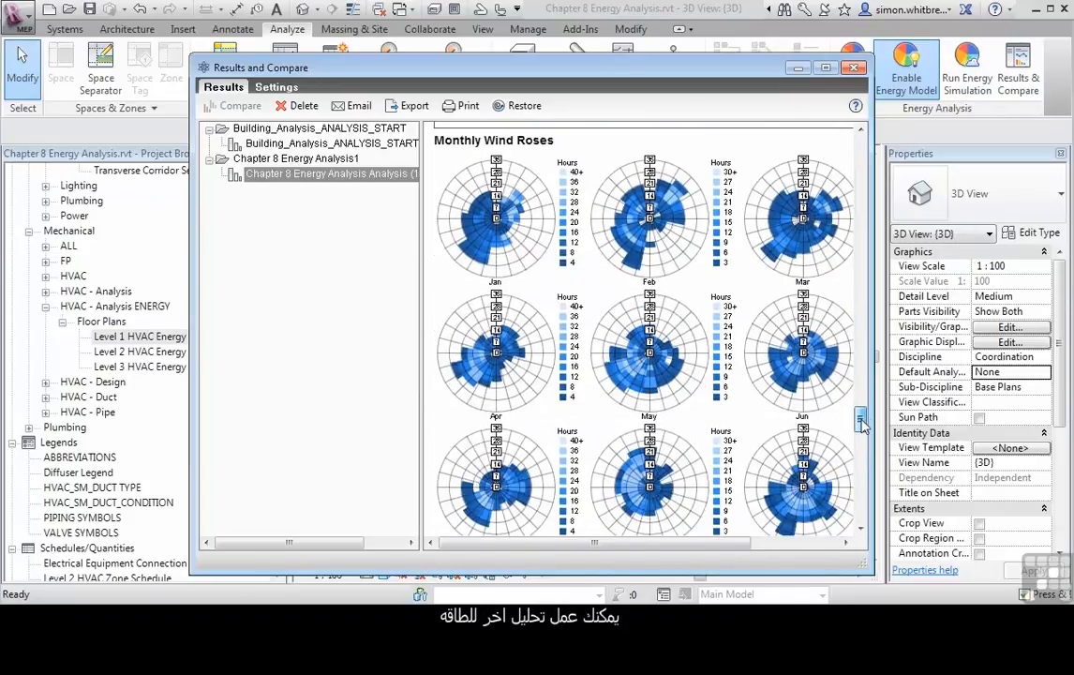
{"action": "left_click_drag", "start_coordinate": [860, 423], "coordinate": [864, 499]}
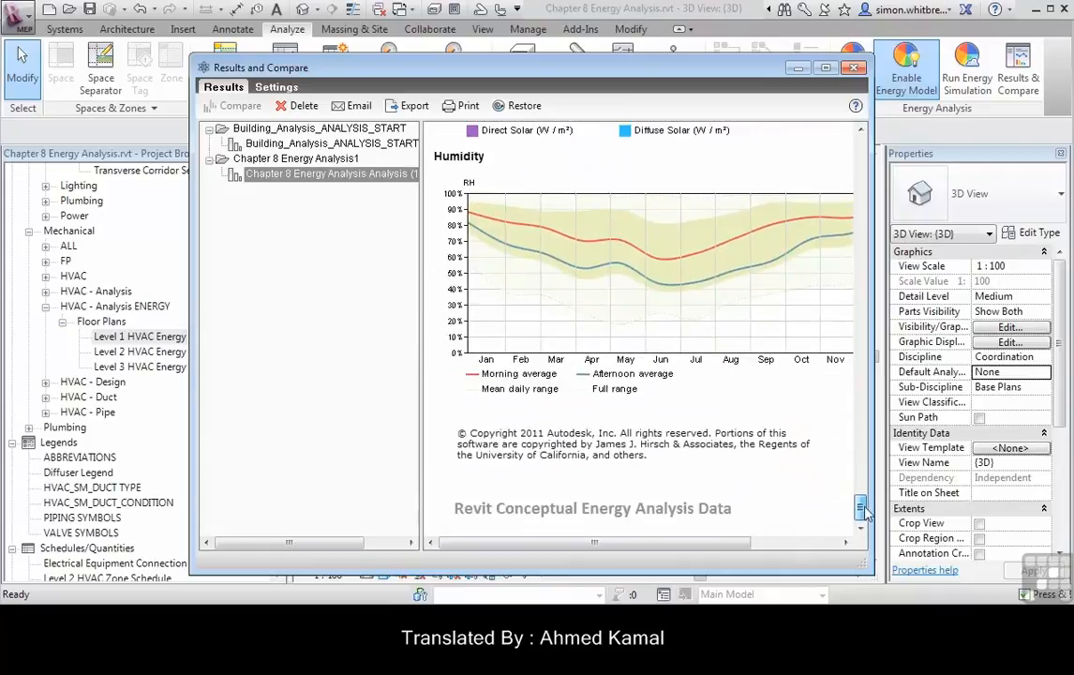